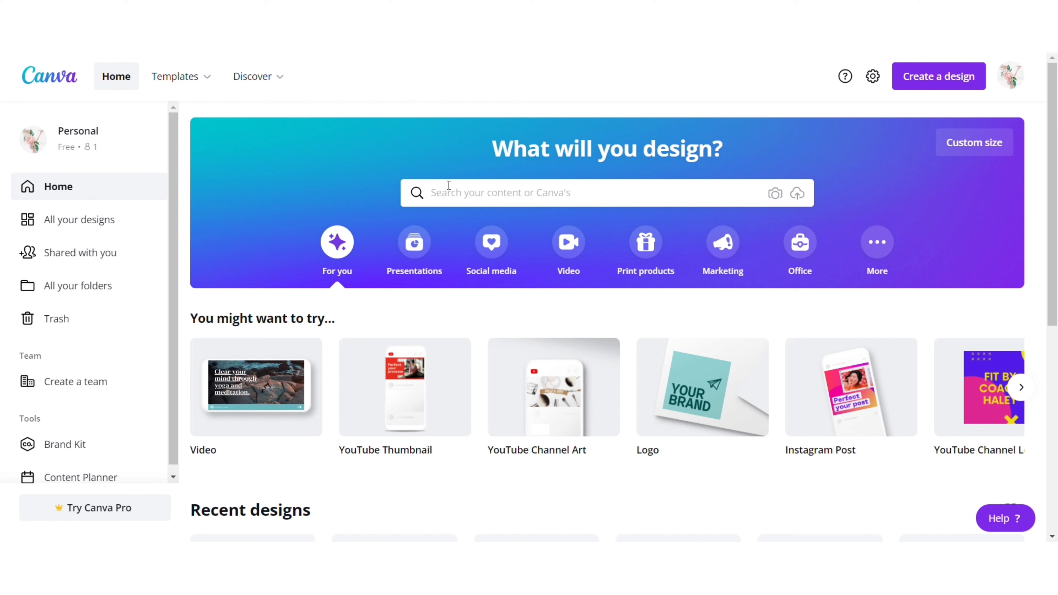
- Search templates for 'calendar', then refine the search to 'abstract calendar'
{"action": "type", "text": "cal"}
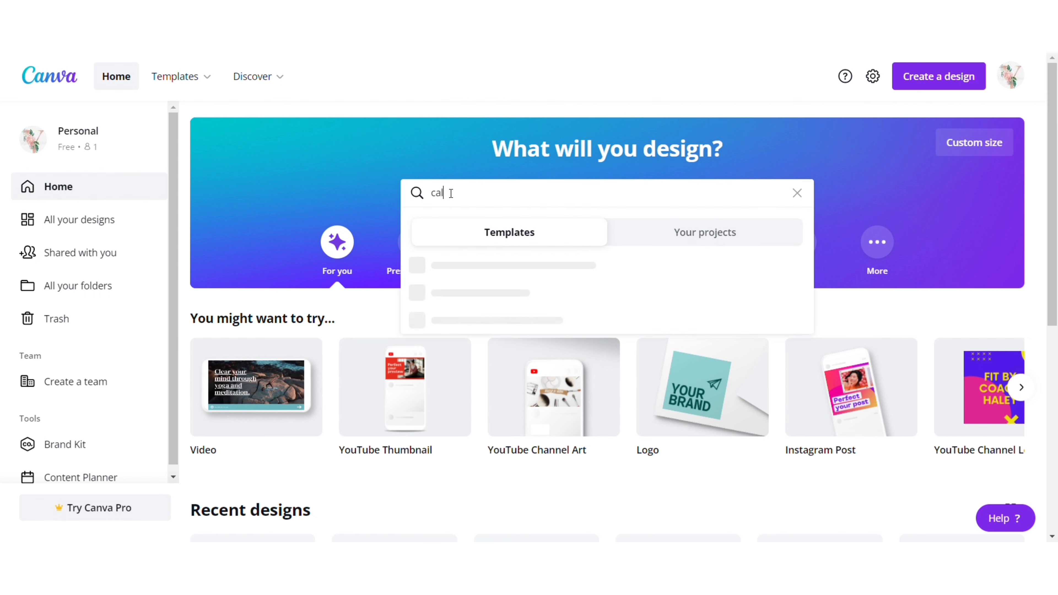
{"action": "type", "text": "endar"}
{"action": "key", "text": "Escape"}
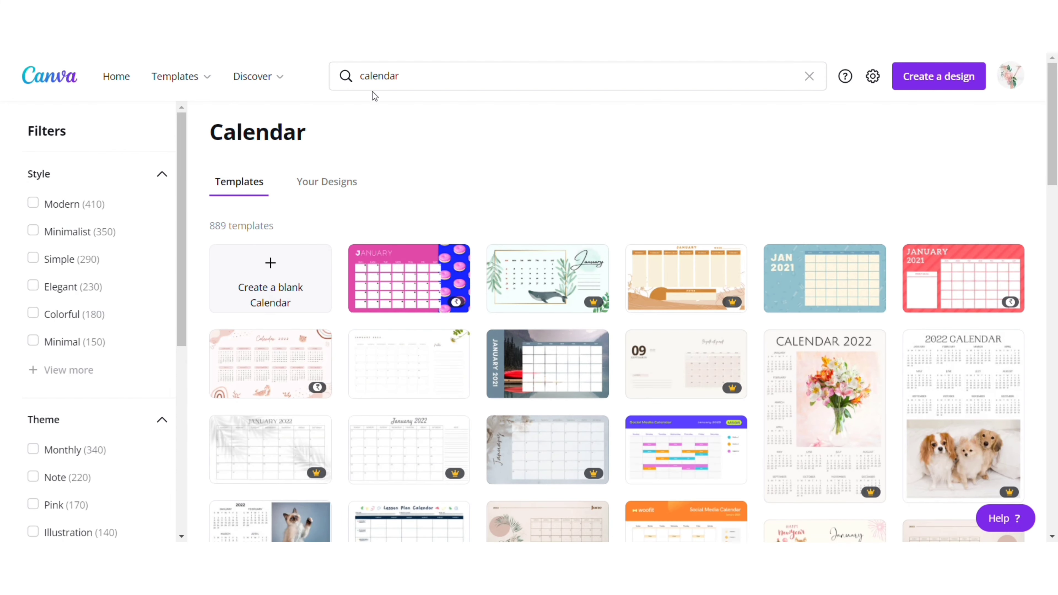
{"action": "left_click", "coordinate": [365, 86]}
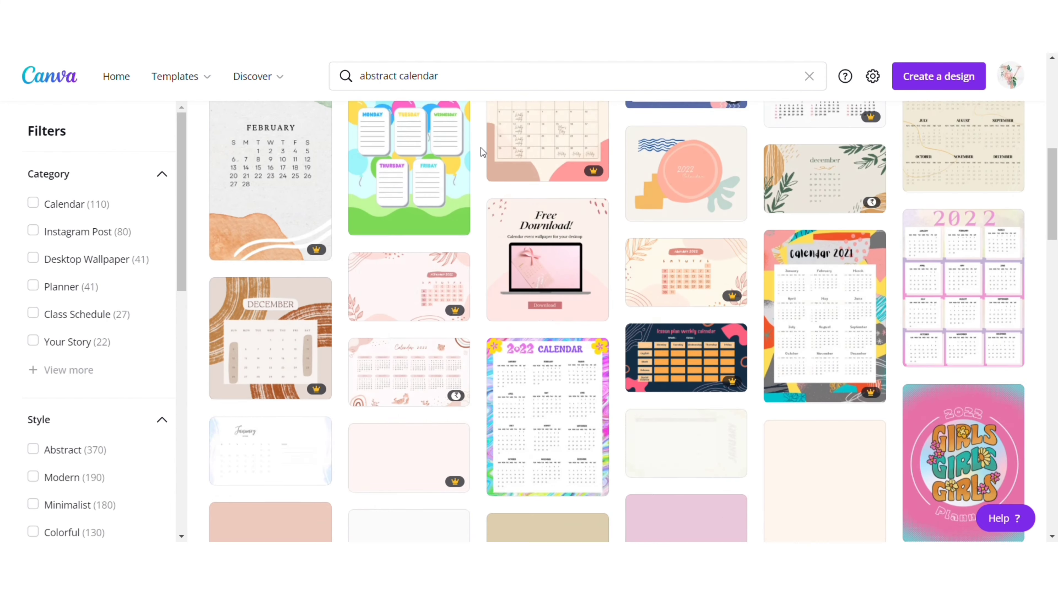
- Scroll through the Brown And Peach Abstract Desk 2022 Calendar pages down to December on page 13
{"action": "scroll", "coordinate": [481, 147], "scroll_direction": "down", "scroll_amount": 5}
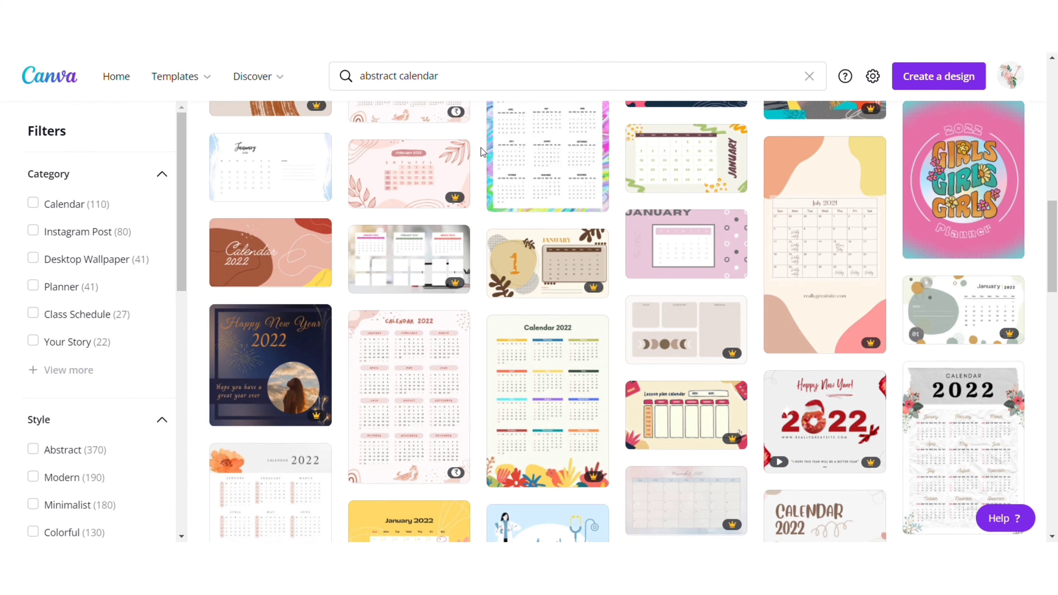
{"action": "scroll", "coordinate": [481, 151], "scroll_direction": "down", "scroll_amount": 3}
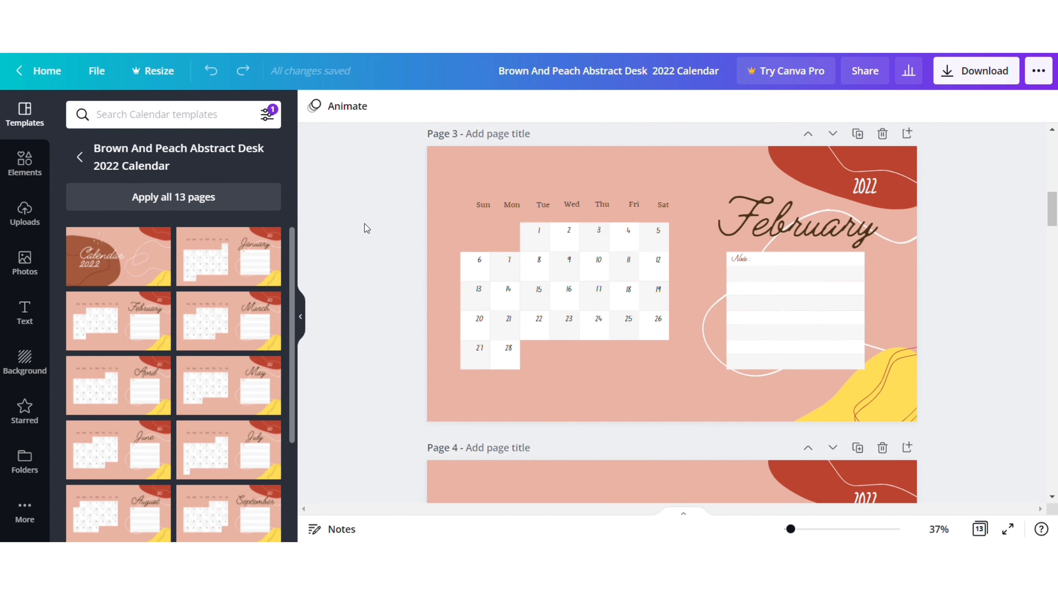
{"action": "scroll", "coordinate": [364, 226], "scroll_direction": "down", "scroll_amount": 15}
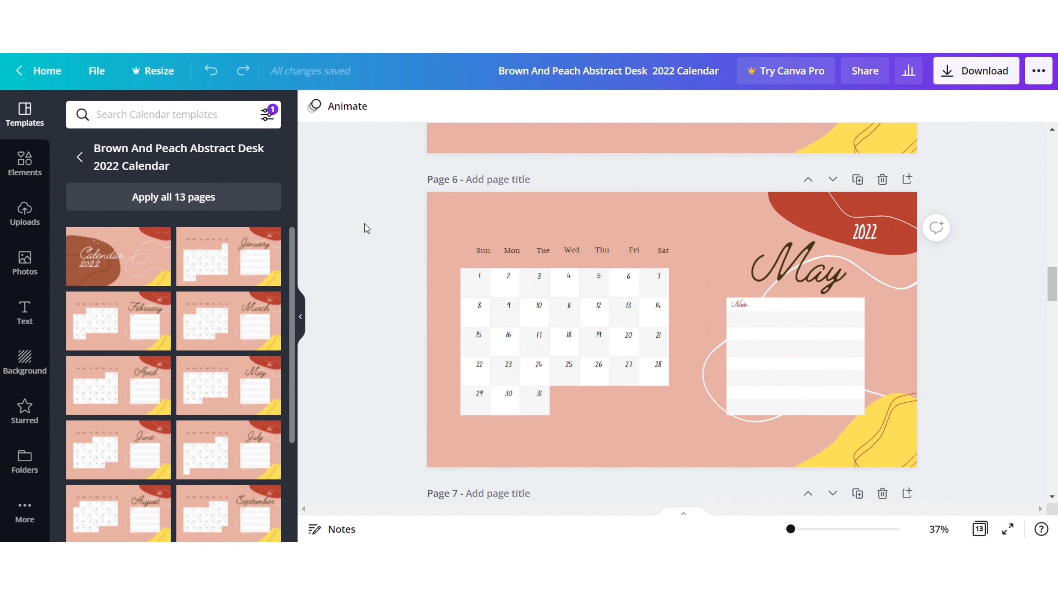
{"action": "scroll", "coordinate": [366, 229], "scroll_direction": "down", "scroll_amount": 20}
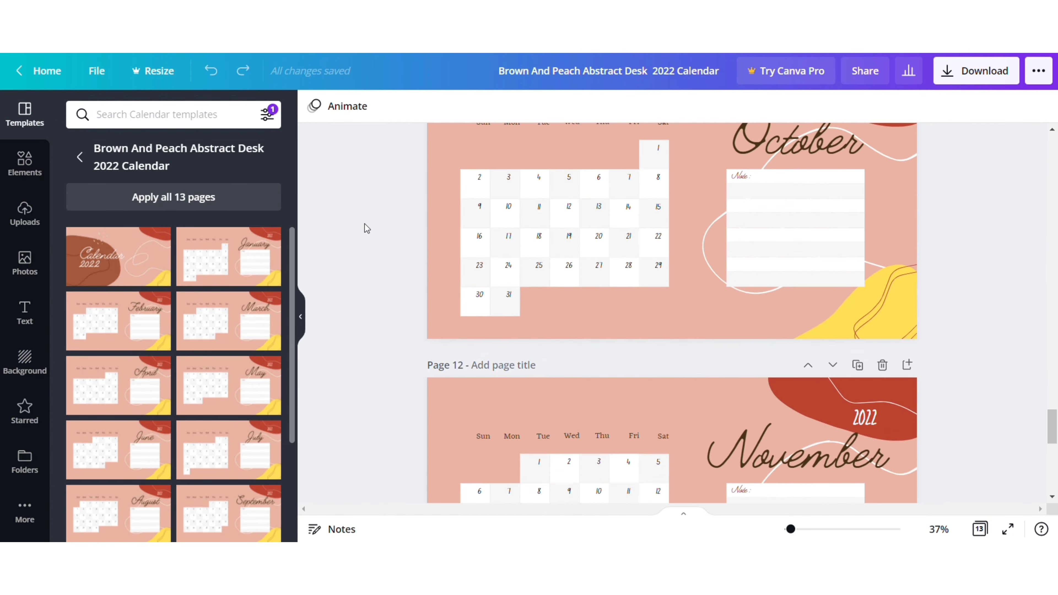
{"action": "scroll", "coordinate": [366, 228], "scroll_direction": "down", "scroll_amount": 2}
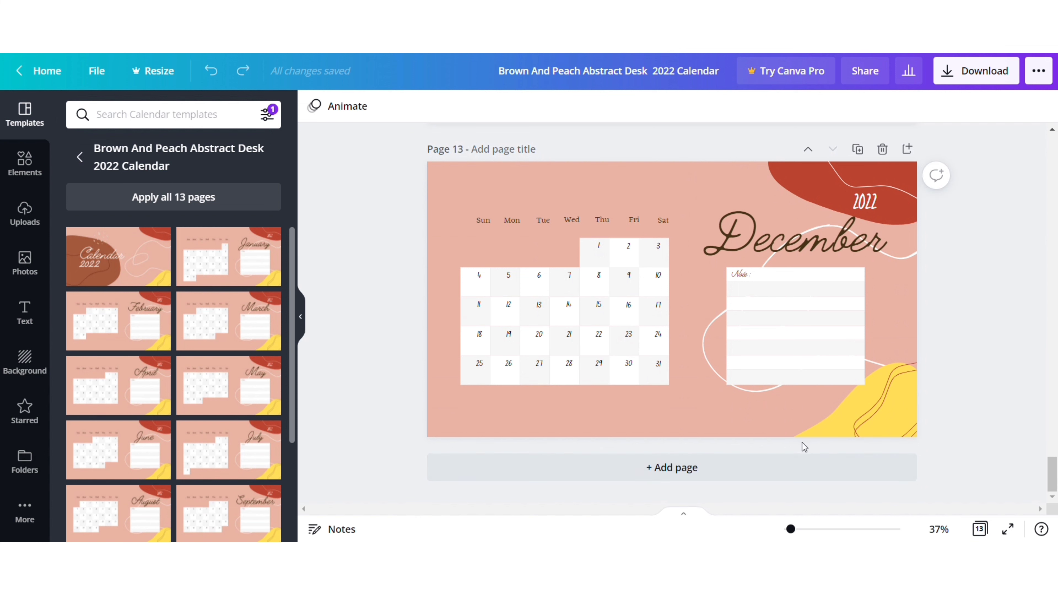
- Add a blank page 14 after December with a solid soft peach background colour
{"action": "left_click", "coordinate": [633, 467]}
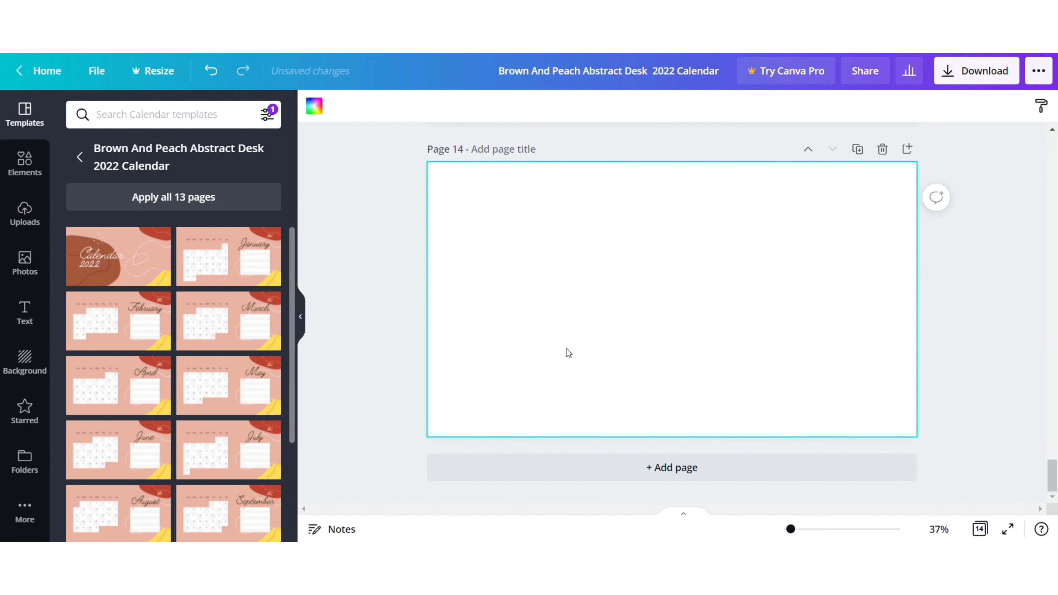
{"action": "left_click", "coordinate": [314, 109]}
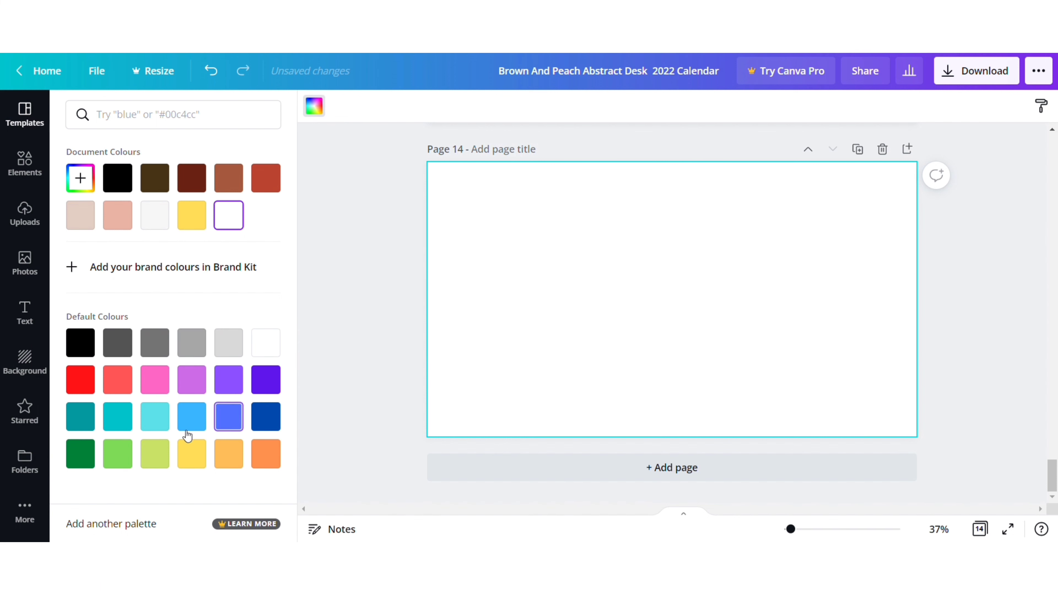
{"action": "left_click", "coordinate": [229, 453]}
{"action": "left_click", "coordinate": [84, 180]}
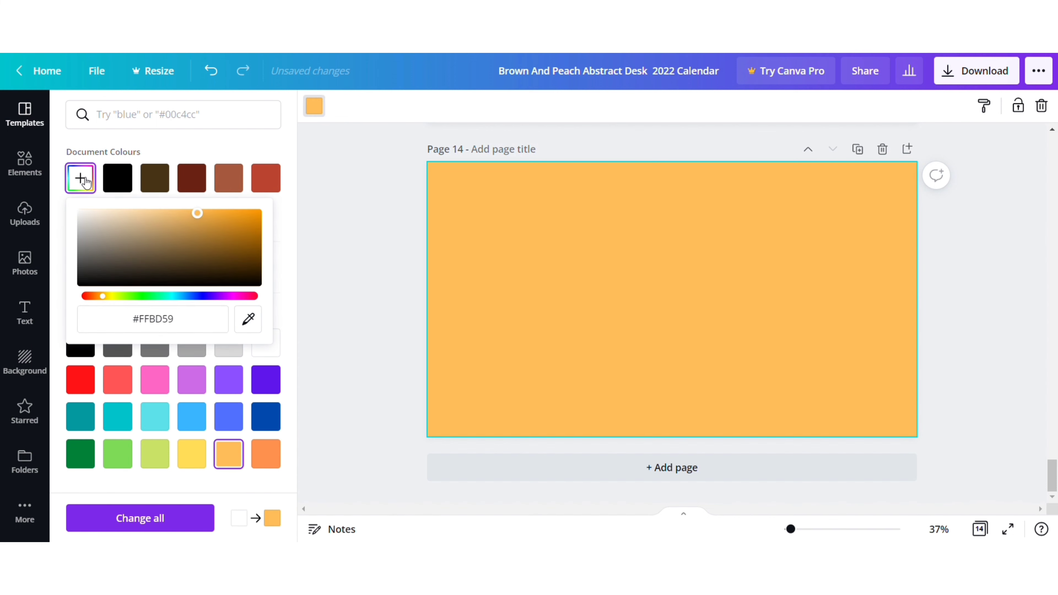
{"action": "left_click_drag", "start_coordinate": [197, 213], "coordinate": [151, 213]}
{"action": "left_click", "coordinate": [265, 454]}
{"action": "left_click", "coordinate": [80, 178]}
{"action": "left_click", "coordinate": [349, 276]}
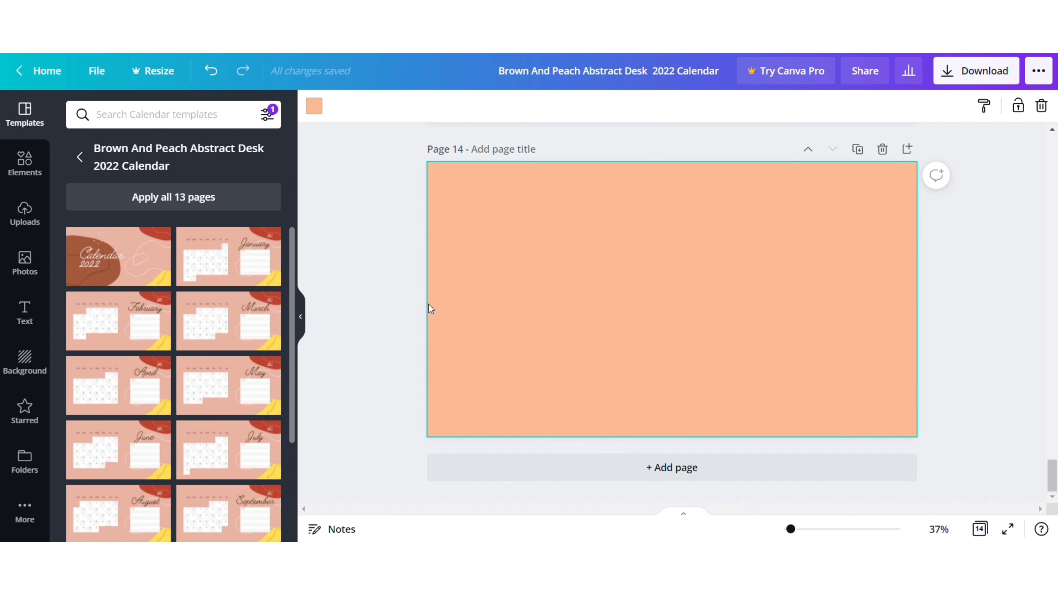
{"action": "left_click", "coordinate": [357, 200]}
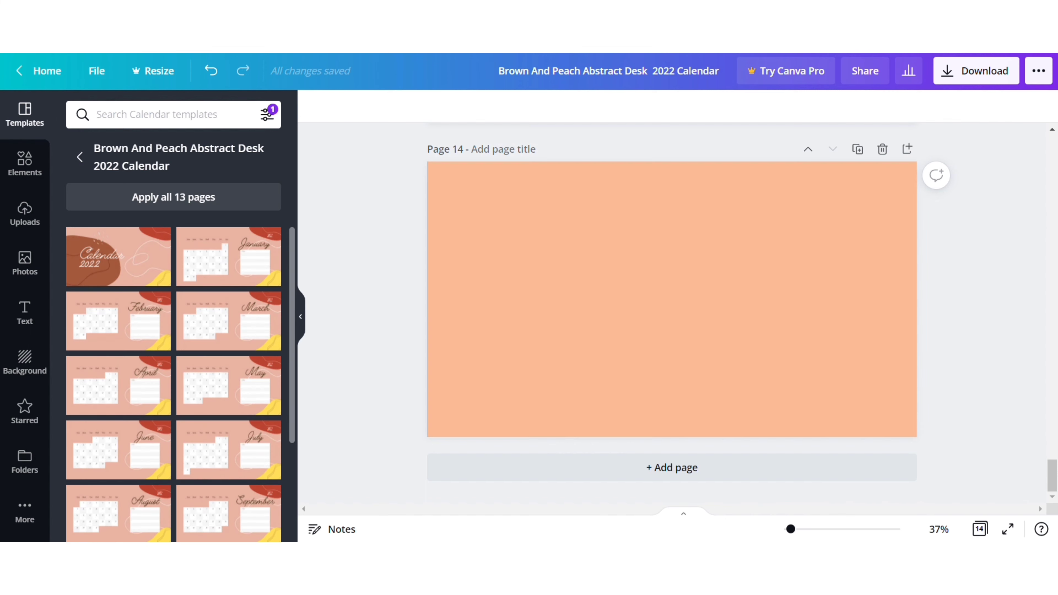
- Add an 'autumn leaves' graphic to the page, enlarge it and tilt it about 45 degrees
{"action": "left_click", "coordinate": [25, 163]}
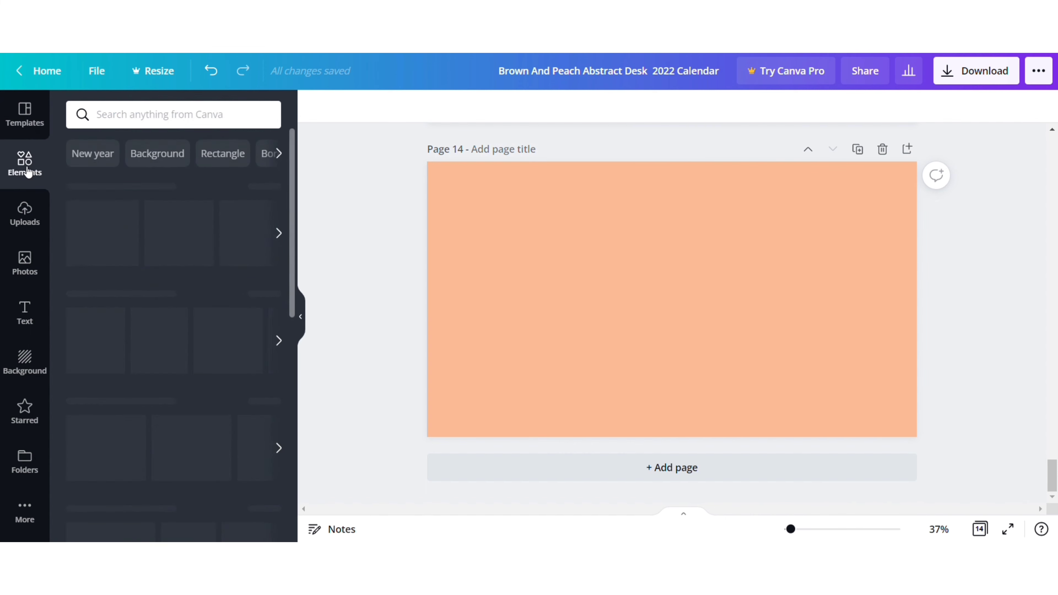
{"action": "left_click", "coordinate": [144, 117]}
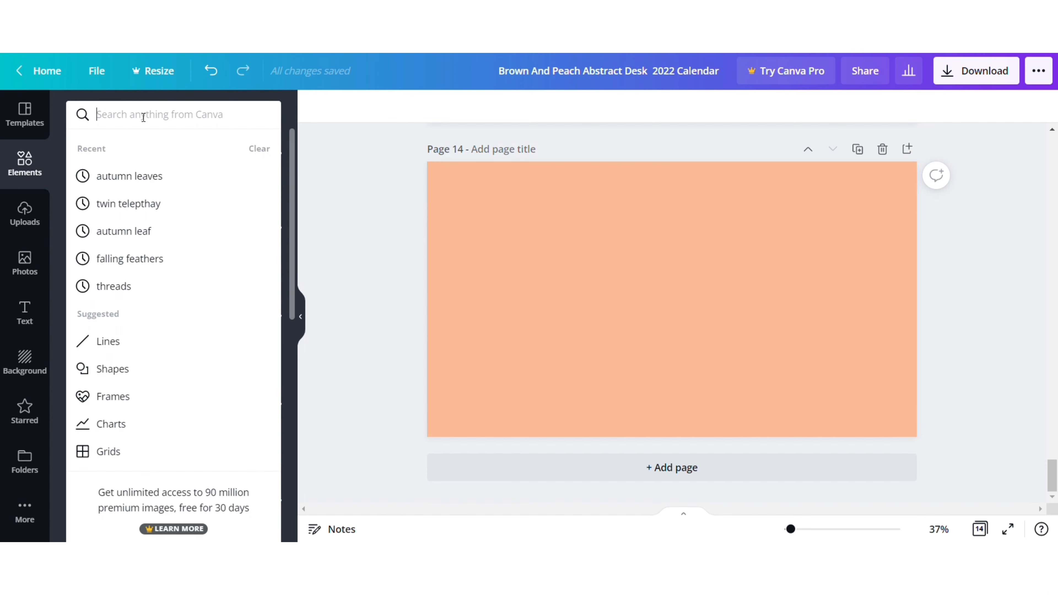
{"action": "left_click", "coordinate": [116, 182]}
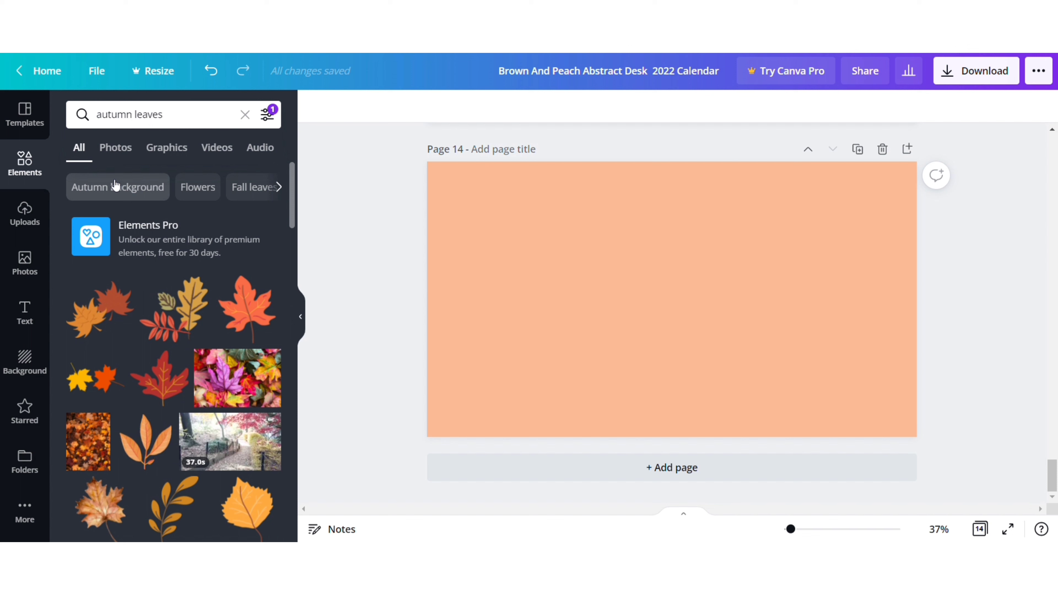
{"action": "left_click", "coordinate": [104, 304]}
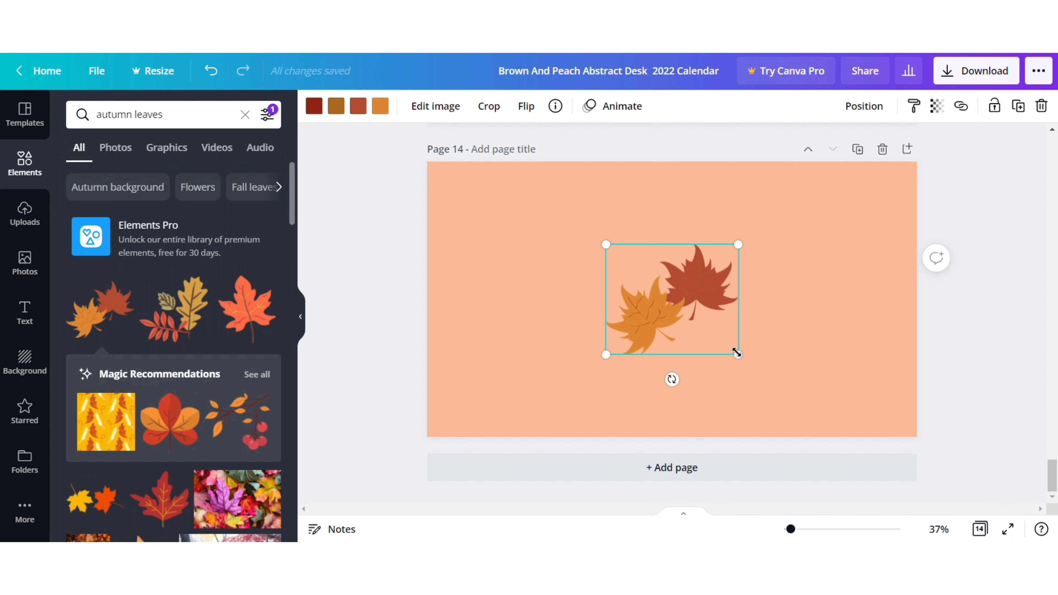
{"action": "left_click_drag", "start_coordinate": [742, 365], "coordinate": [798, 402]}
{"action": "left_click_drag", "start_coordinate": [701, 433], "coordinate": [690, 376]}
- Duplicate the leaf graphic to the top-right corner and lock both leaf graphics
{"action": "left_click", "coordinate": [1027, 106]}
{"action": "left_click_drag", "start_coordinate": [666, 265], "coordinate": [798, 267]}
{"action": "left_click", "coordinate": [939, 382]}
{"action": "left_click_drag", "start_coordinate": [390, 151], "coordinate": [964, 447]}
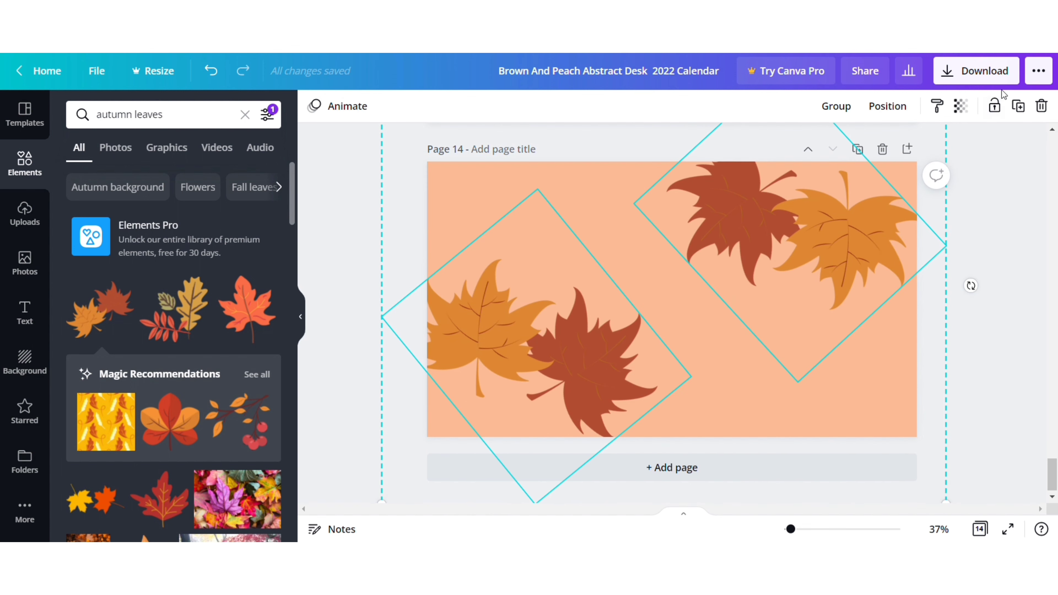
{"action": "left_click", "coordinate": [995, 107]}
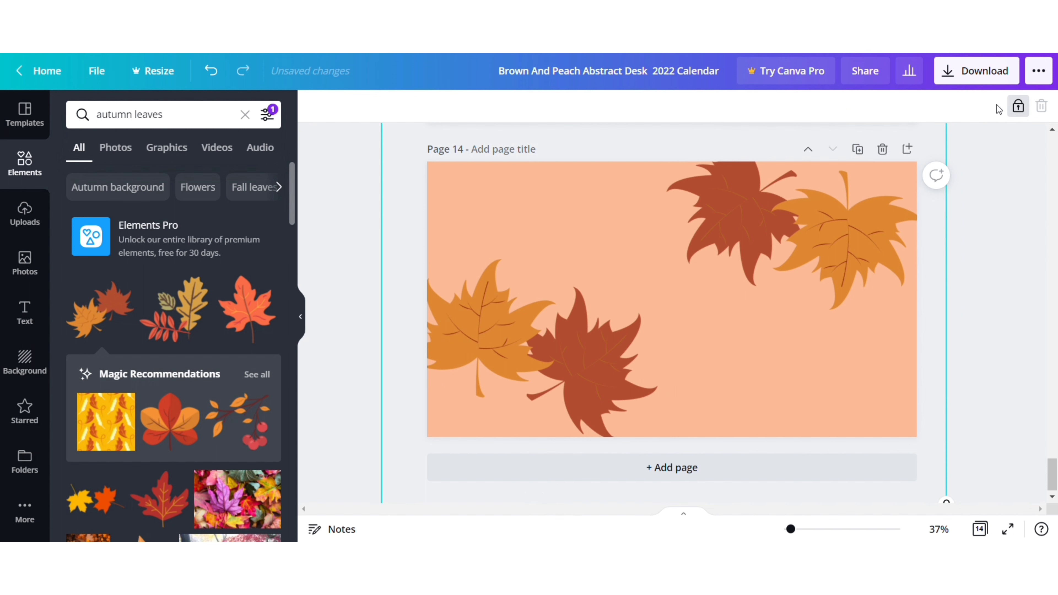
{"action": "left_click", "coordinate": [1018, 246]}
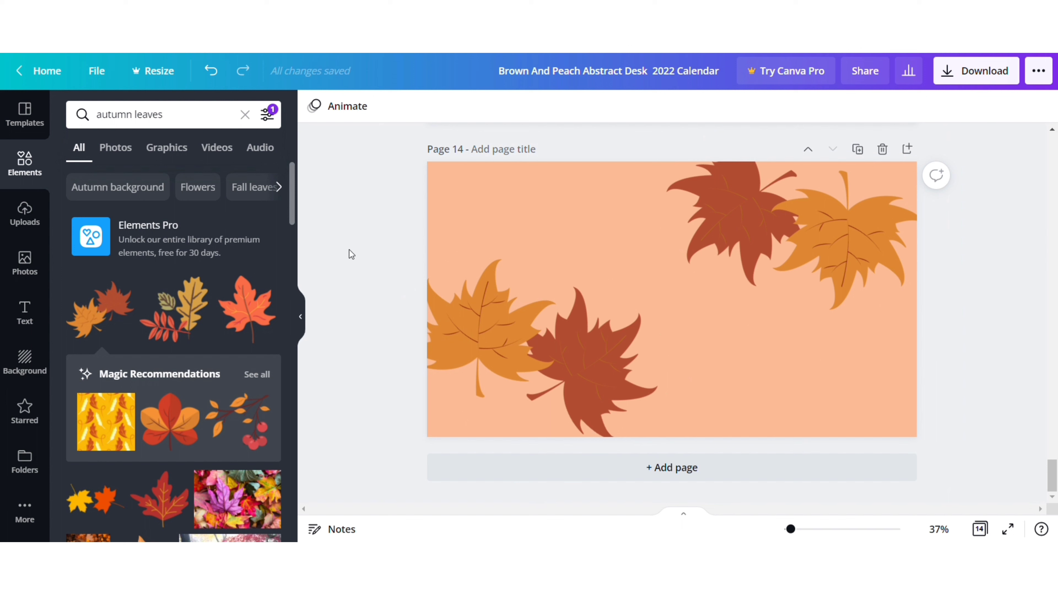
- Add a heading text box to the page and browse the font list
{"action": "left_click", "coordinate": [36, 316]}
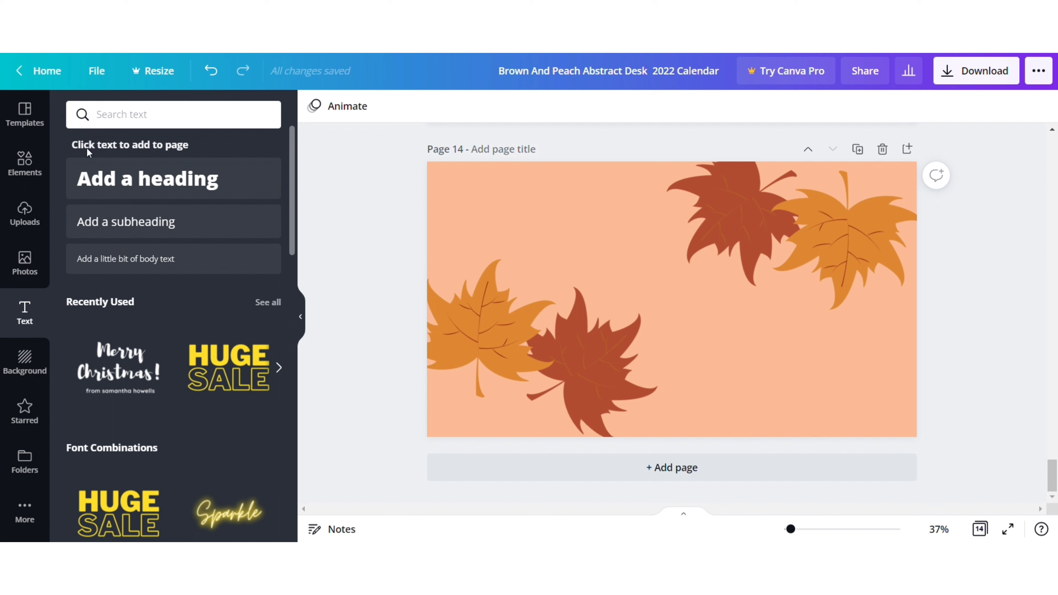
{"action": "left_click", "coordinate": [142, 184]}
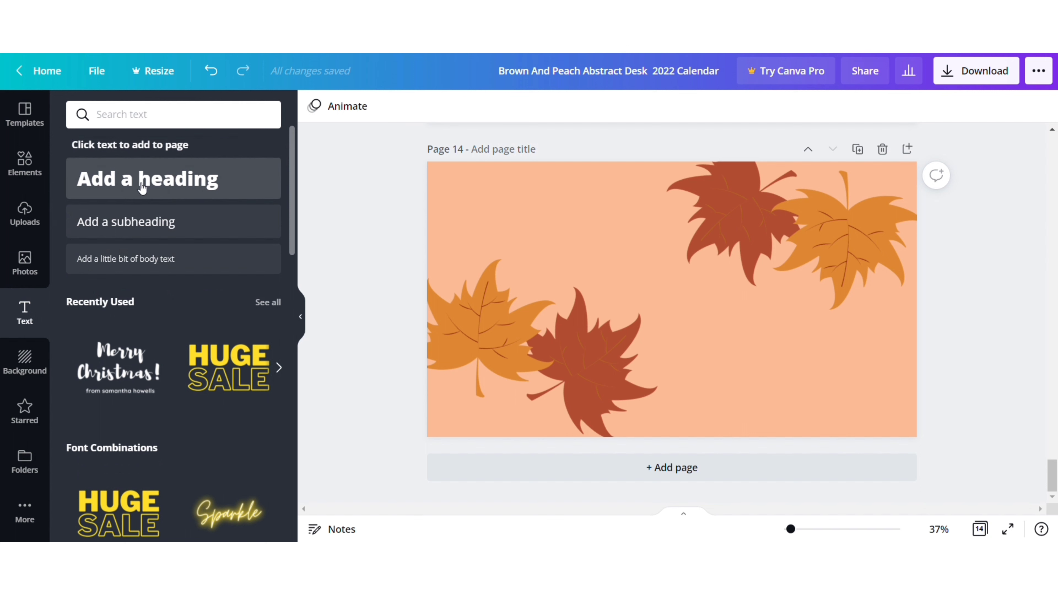
{"action": "left_click", "coordinate": [314, 113]}
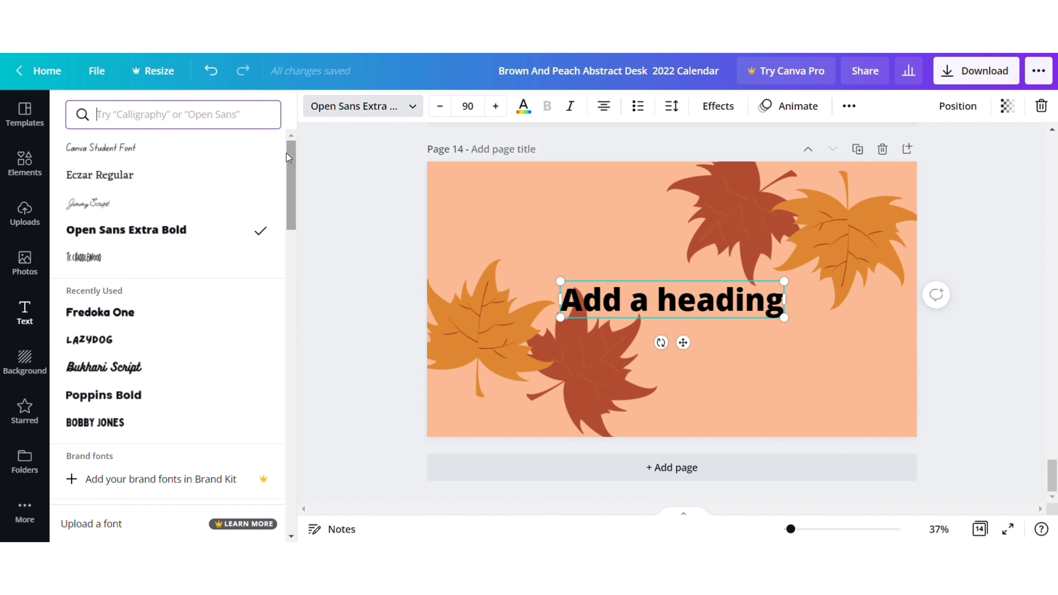
{"action": "left_click_drag", "start_coordinate": [288, 155], "coordinate": [322, 331]}
{"action": "left_click", "coordinate": [323, 330]}
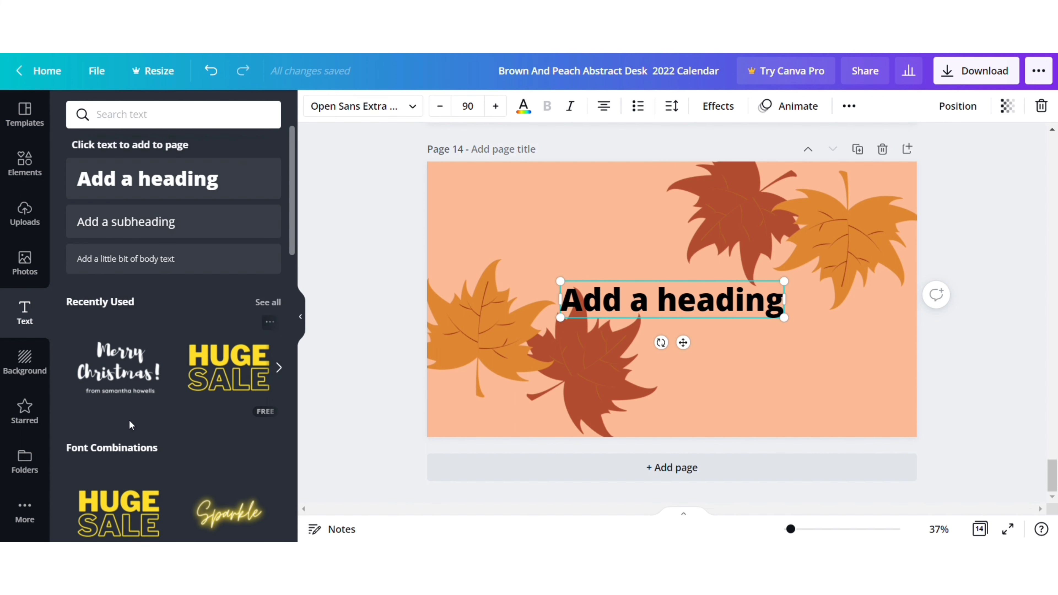
- Replace the heading with the Merry Christmas text combination, drop its signature line, and retype it as 'Autumn'
{"action": "key", "text": "Delete"}
{"action": "left_click", "coordinate": [146, 403]}
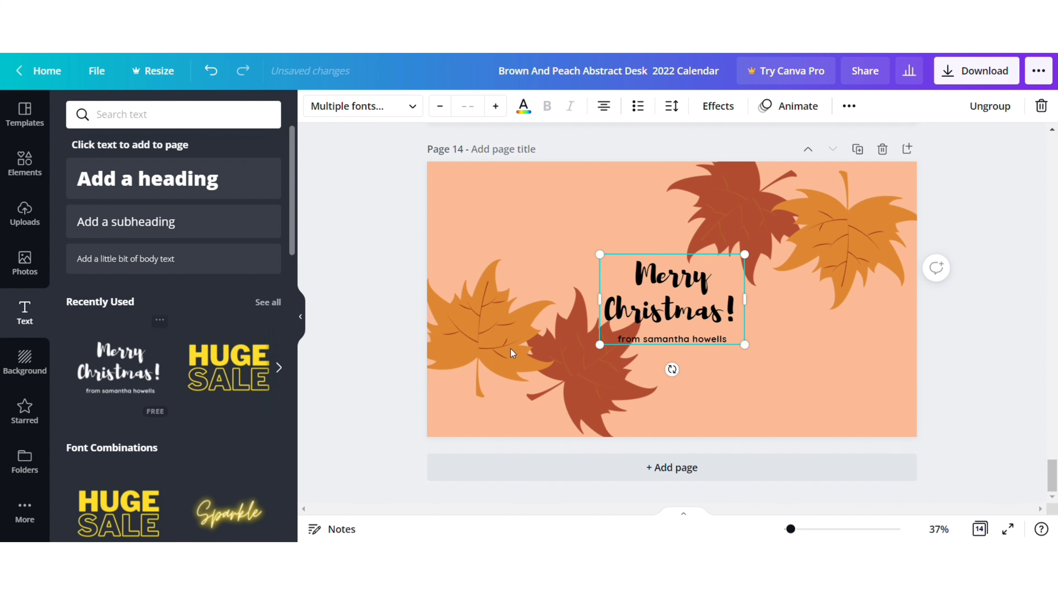
{"action": "left_click", "coordinate": [645, 339]}
{"action": "key", "text": "Delete"}
{"action": "double_click", "coordinate": [705, 317]}
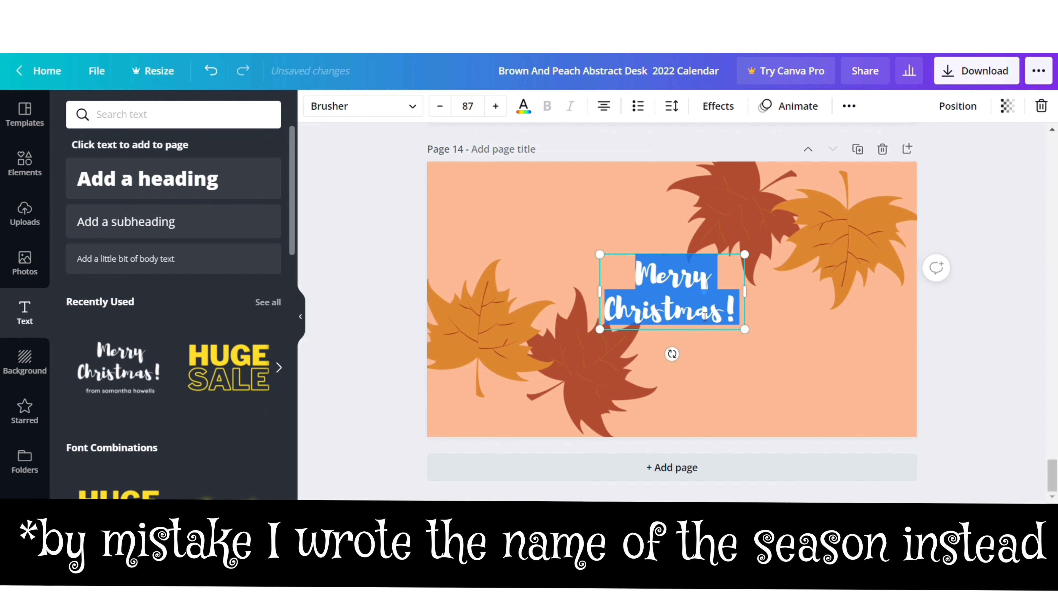
{"action": "type", "text": "Autum"}
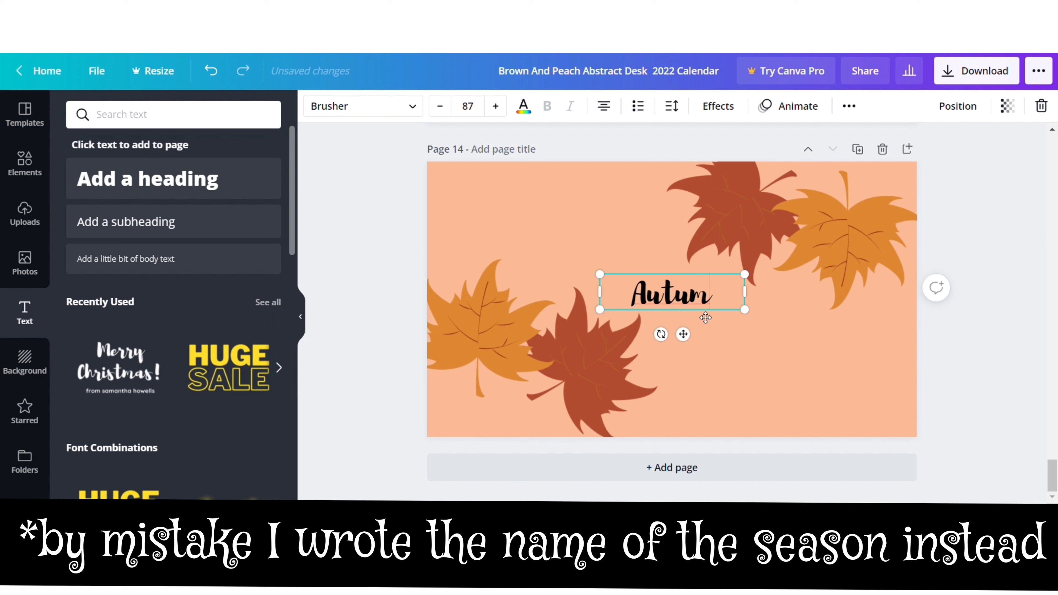
{"action": "type", "text": "n"}
- Move the Autumn title to the top of the page and lock it
{"action": "left_click", "coordinate": [962, 108]}
{"action": "left_click", "coordinate": [762, 206]}
{"action": "left_click", "coordinate": [928, 331]}
{"action": "left_click", "coordinate": [927, 330]}
{"action": "left_click", "coordinate": [657, 187]}
{"action": "left_click", "coordinate": [849, 106]}
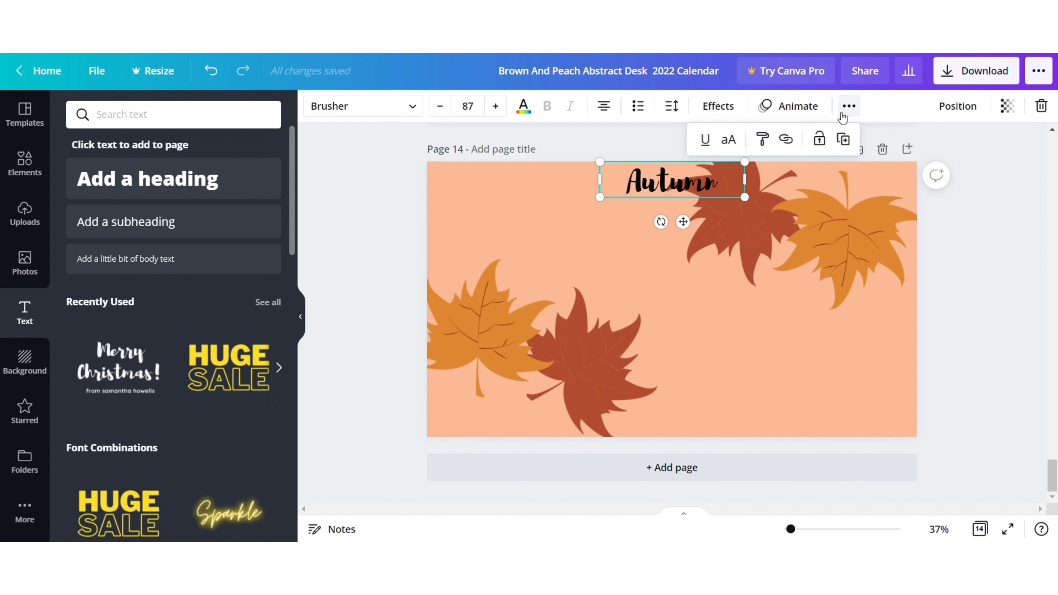
{"action": "left_click", "coordinate": [822, 139]}
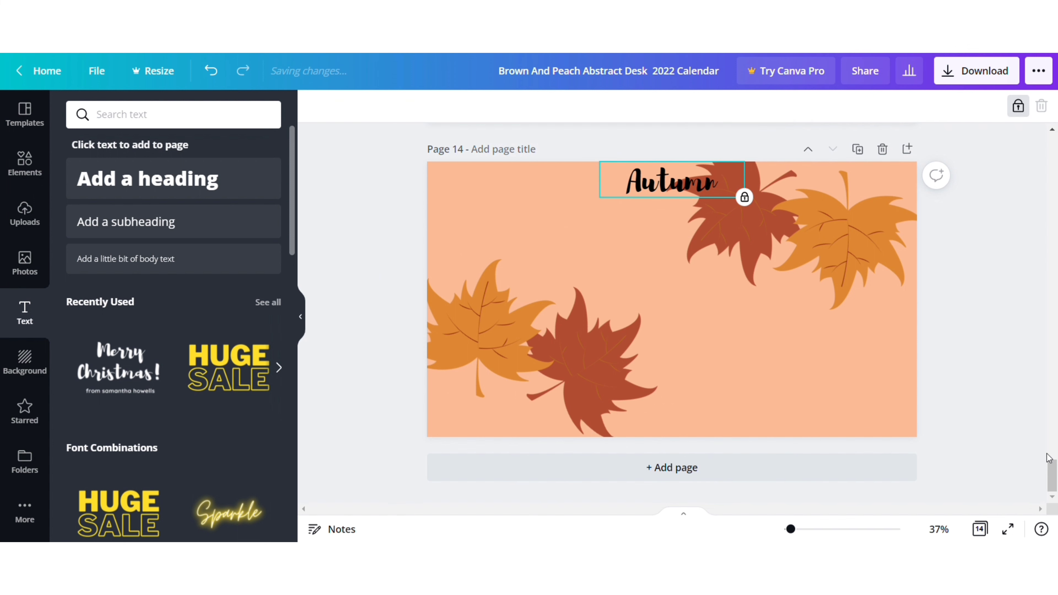
- Delete the August page's peach background, select its whole date grid, then move down to page 14
{"action": "left_click_drag", "start_coordinate": [1052, 476], "coordinate": [1052, 350]}
{"action": "left_click", "coordinate": [480, 209]}
{"action": "left_click", "coordinate": [457, 206]}
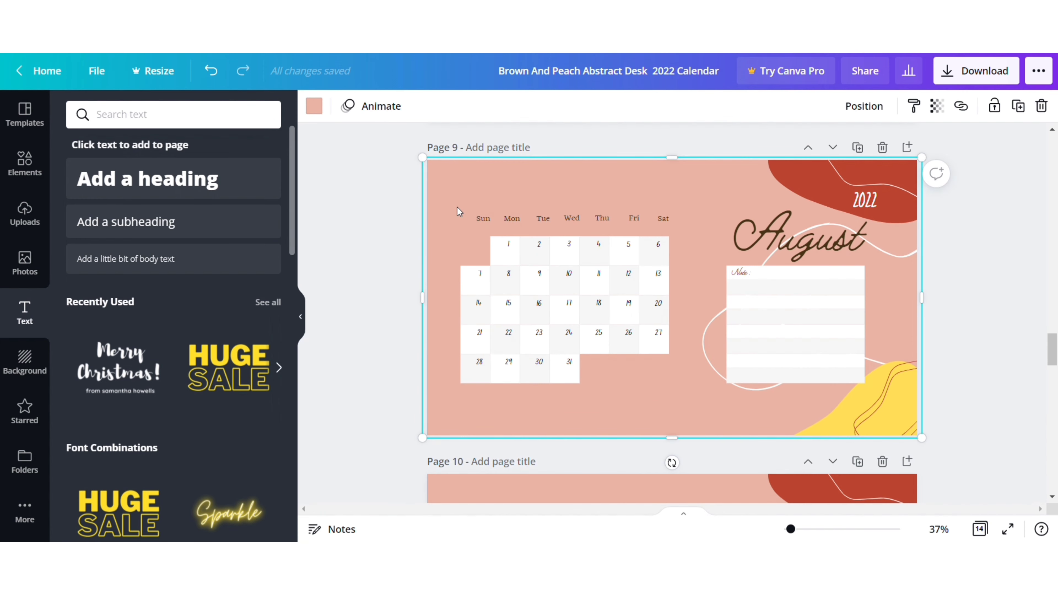
{"action": "key", "text": "Delete"}
{"action": "left_click_drag", "start_coordinate": [456, 207], "coordinate": [669, 393]}
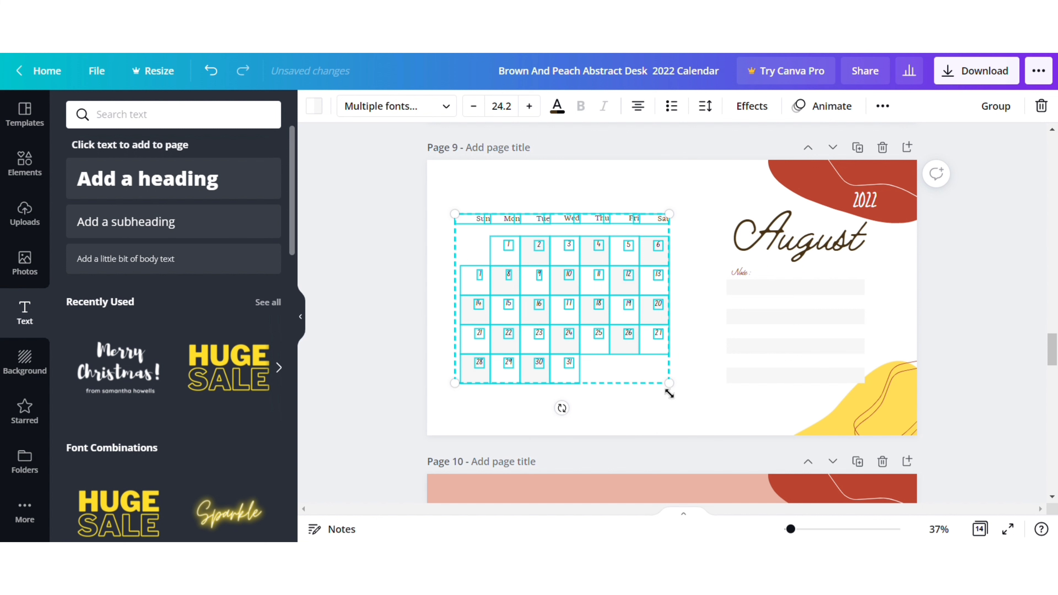
{"action": "left_click", "coordinate": [1029, 371]}
{"action": "scroll", "coordinate": [1029, 371], "scroll_direction": "down", "scroll_amount": 20}
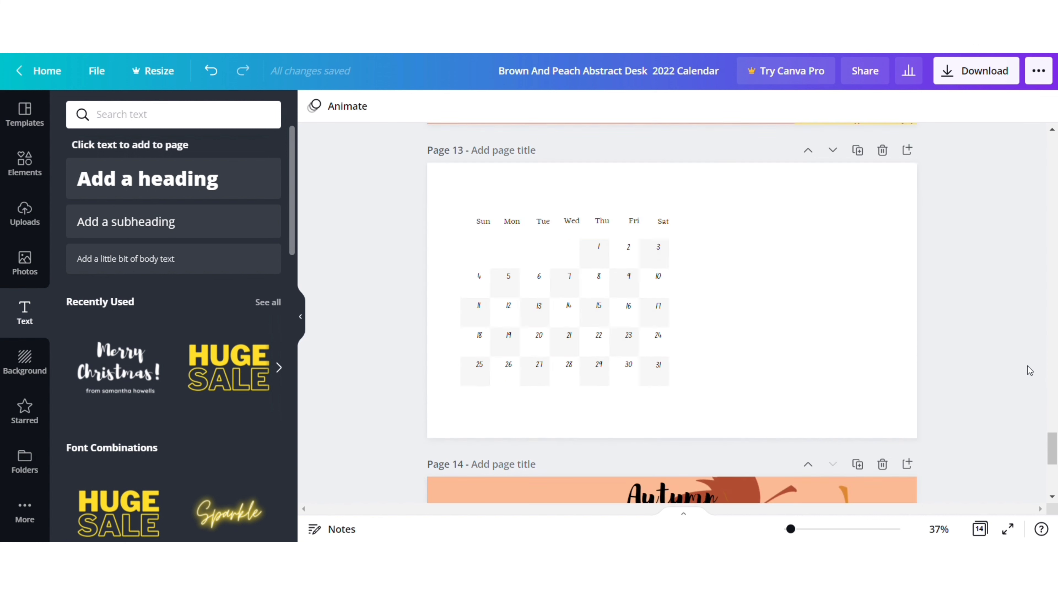
- Paste the date grid onto the Autumn page, group it, and centre it horizontally
{"action": "left_click", "coordinate": [536, 225]}
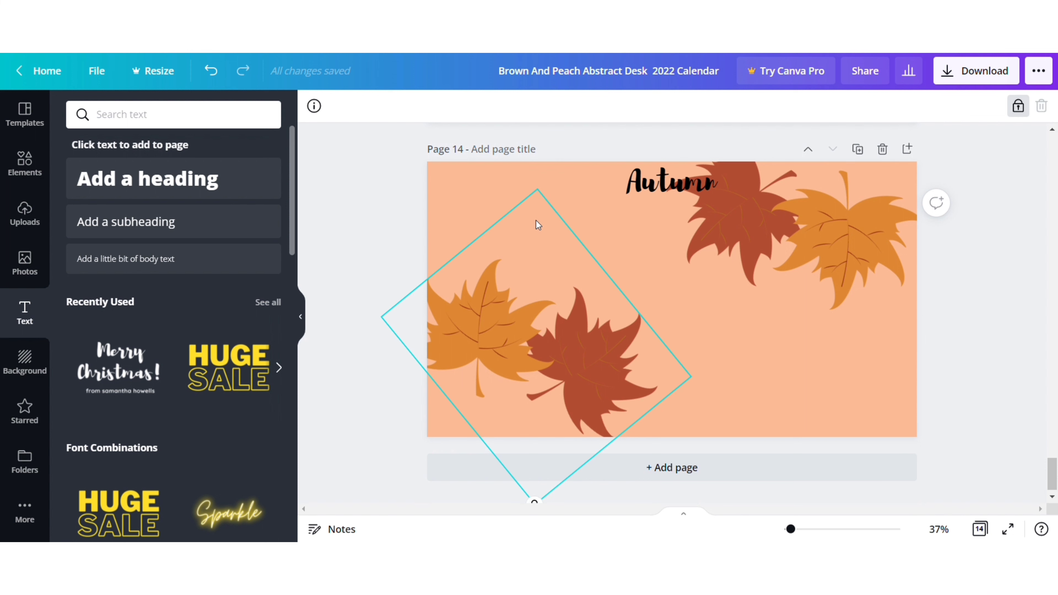
{"action": "key", "text": "ctrl+v"}
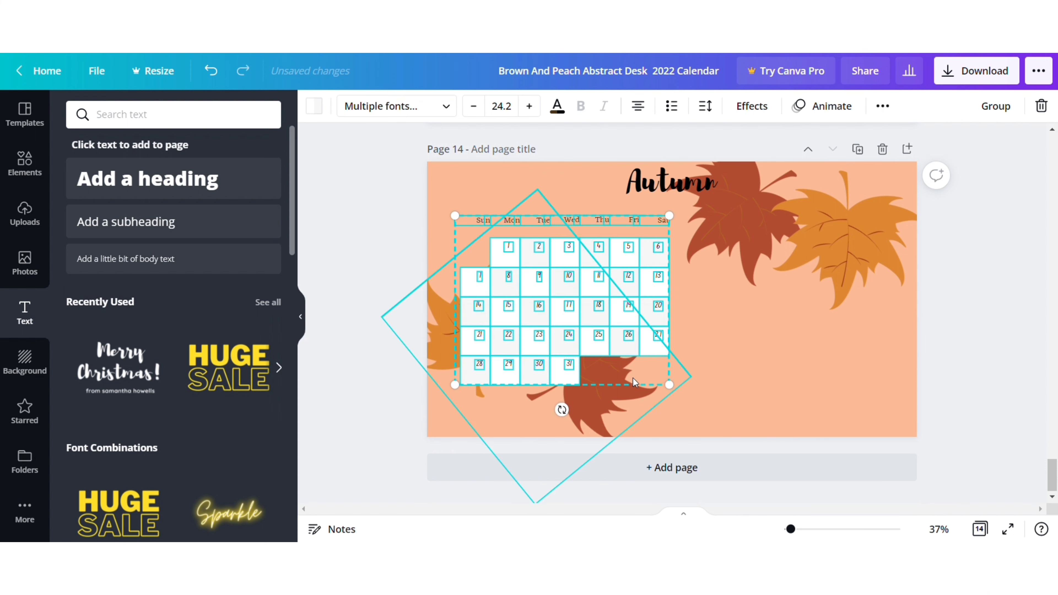
{"action": "key", "text": "ctrl+g"}
{"action": "left_click", "coordinate": [882, 106]}
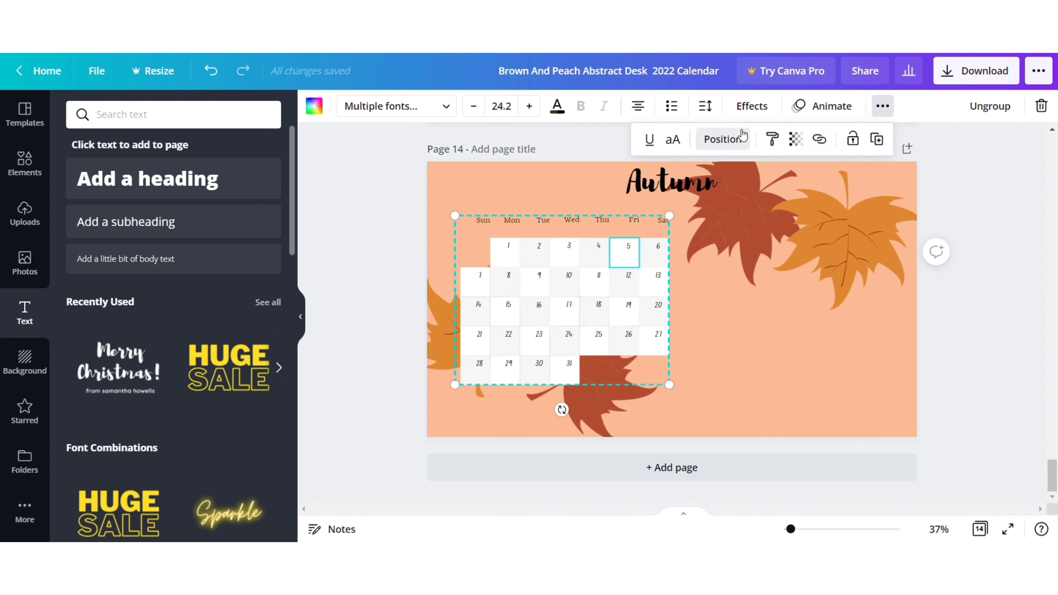
{"action": "left_click", "coordinate": [722, 139]}
{"action": "left_click", "coordinate": [655, 266]}
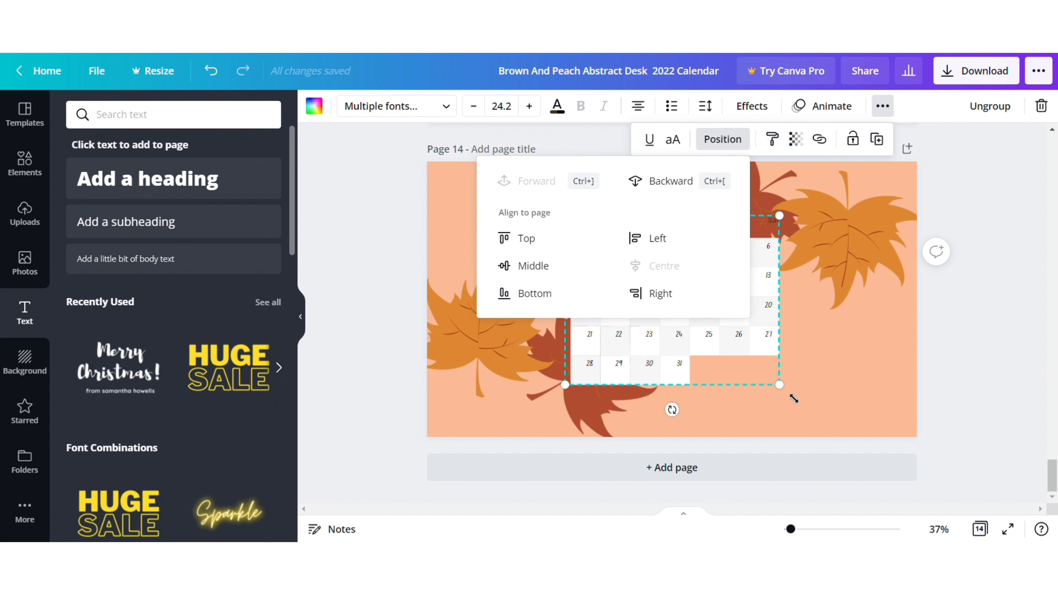
- Enlarge the calendar grid, move it under the Autumn title, and centre it horizontally again
{"action": "left_click_drag", "start_coordinate": [794, 399], "coordinate": [916, 428]}
{"action": "left_click_drag", "start_coordinate": [824, 372], "coordinate": [756, 349]}
{"action": "left_click", "coordinate": [882, 106]}
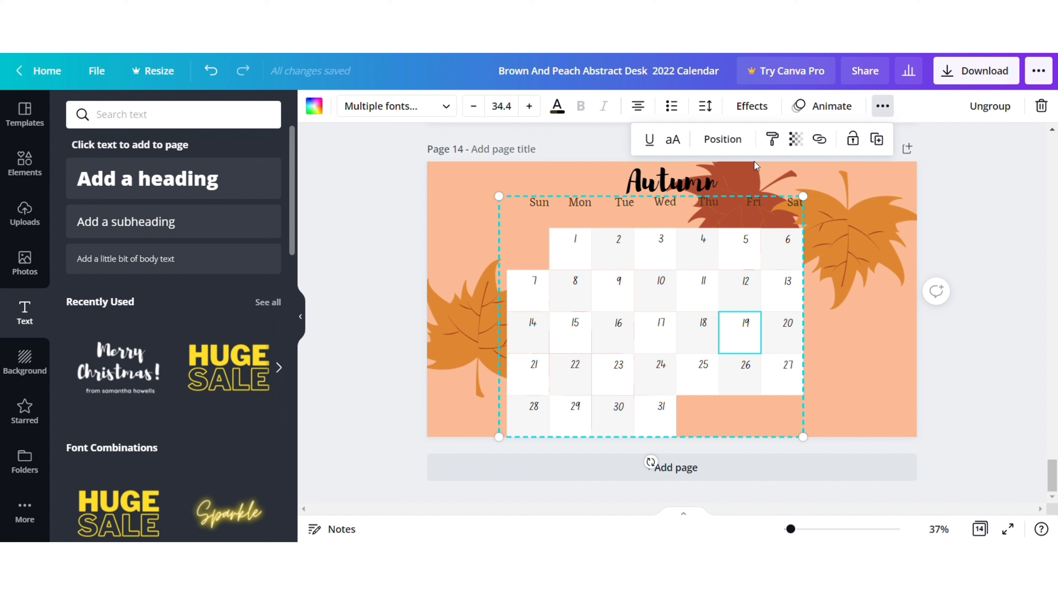
{"action": "left_click", "coordinate": [716, 139]}
{"action": "left_click", "coordinate": [655, 293]}
- Set the calendar grid's transparency to 79 so the leaves show through the date cells
{"action": "left_click", "coordinate": [722, 139]}
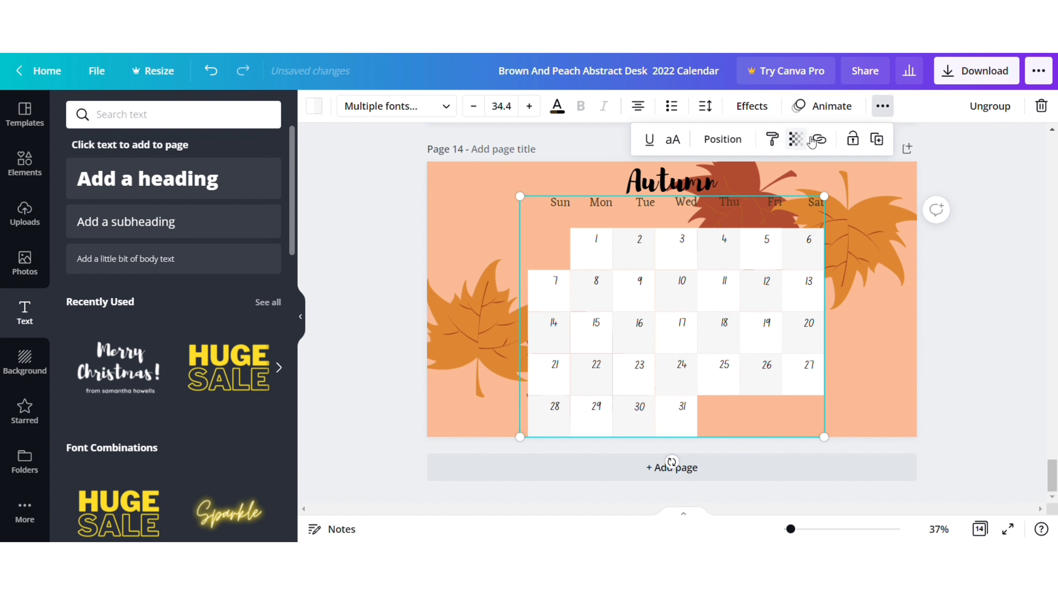
{"action": "left_click", "coordinate": [795, 140]}
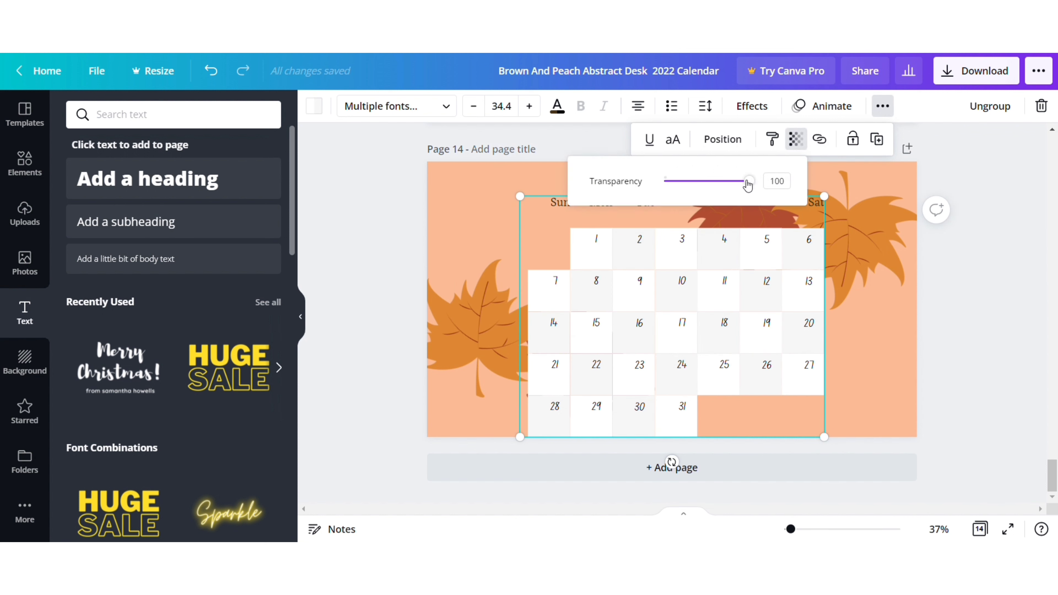
{"action": "left_click_drag", "start_coordinate": [748, 184], "coordinate": [732, 195]}
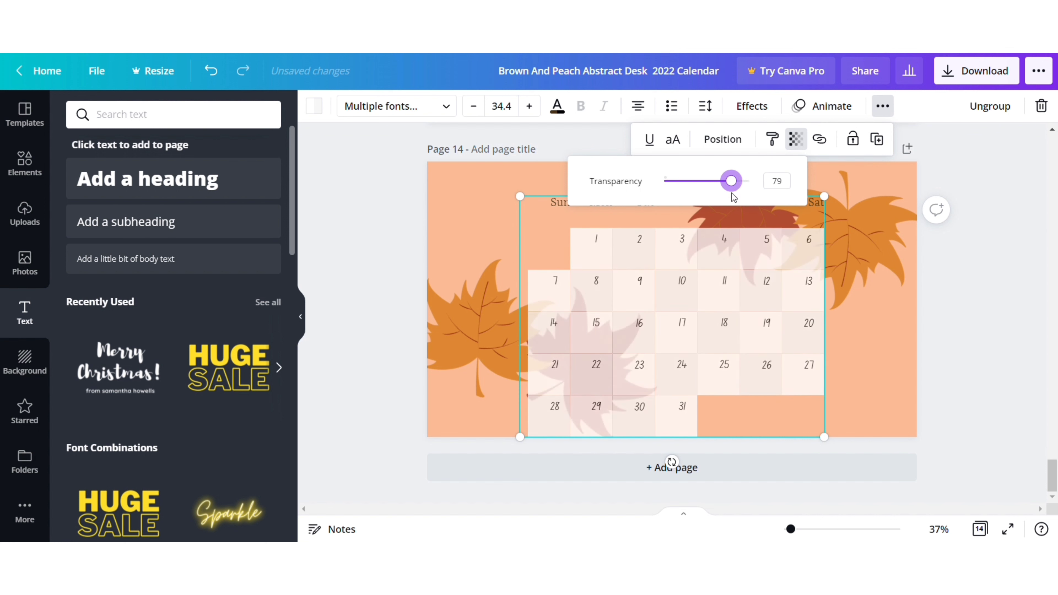
{"action": "left_click", "coordinate": [1028, 322]}
{"action": "left_click", "coordinate": [1028, 323]}
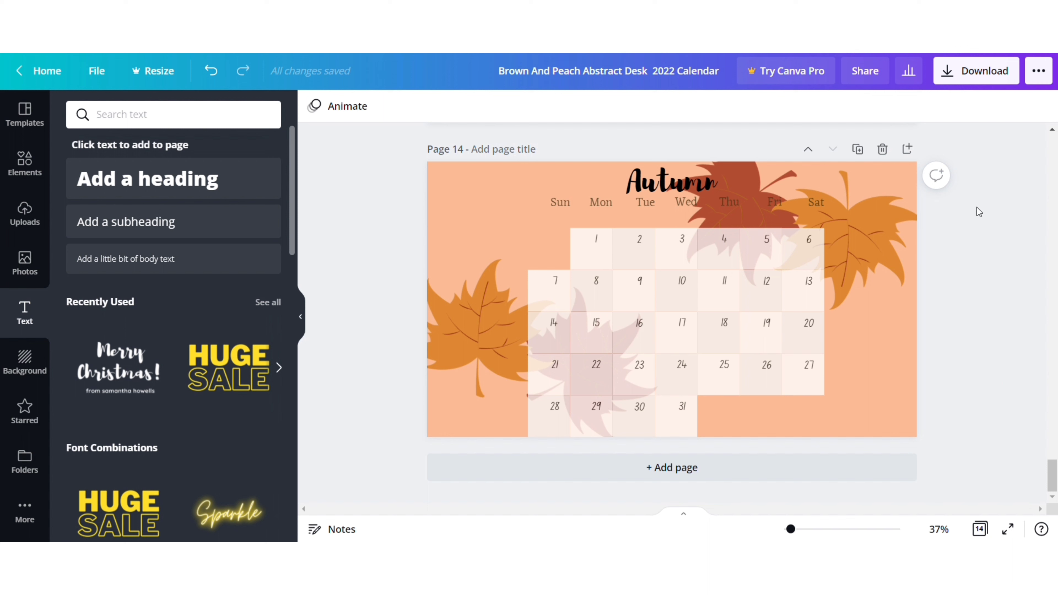
- Place a faded cupcake graphic from a 'cake' search near the top-left, shrunk to about 220 by 236
{"action": "left_click", "coordinate": [24, 169]}
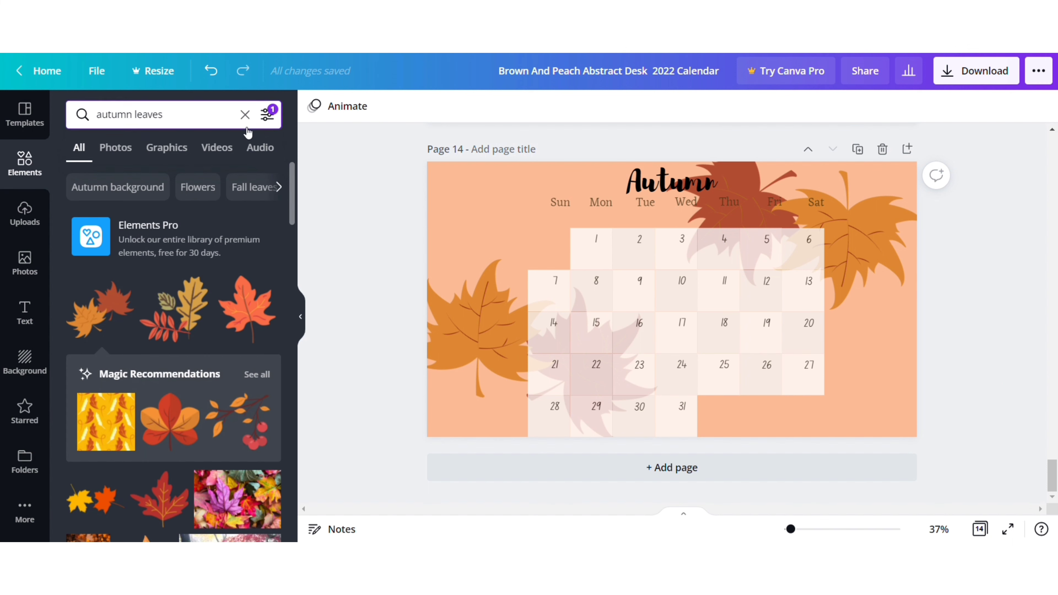
{"action": "left_click", "coordinate": [245, 114]}
{"action": "type", "text": "cake"}
{"action": "key", "text": "Return"}
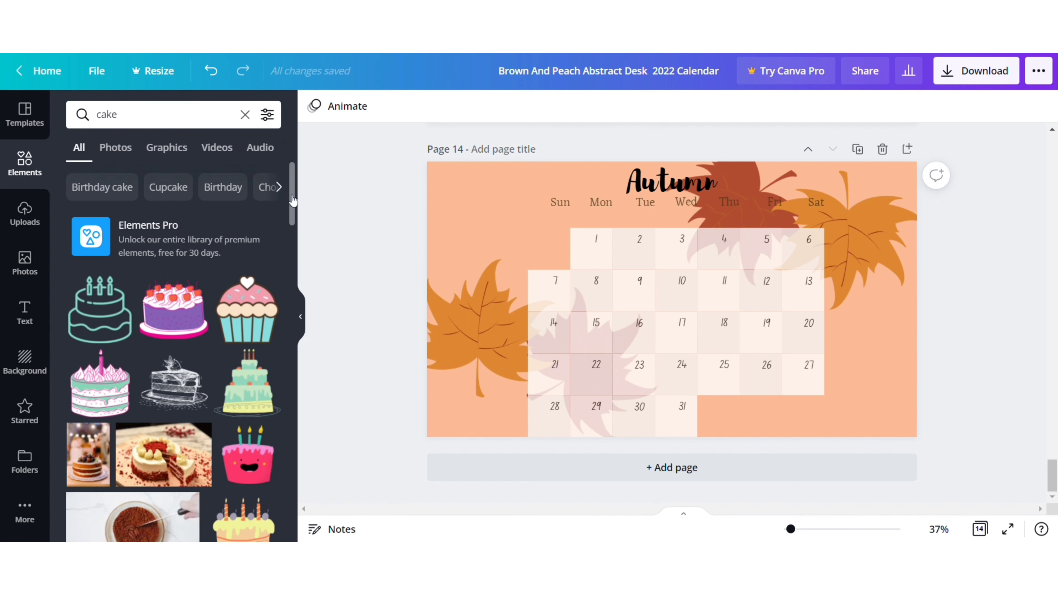
{"action": "left_click_drag", "start_coordinate": [249, 308], "coordinate": [787, 295]}
{"action": "left_click", "coordinate": [937, 105]}
{"action": "left_click_drag", "start_coordinate": [885, 146], "coordinate": [833, 146]}
{"action": "left_click_drag", "start_coordinate": [783, 292], "coordinate": [622, 233]}
{"action": "left_click", "coordinate": [582, 233]}
{"action": "left_click_drag", "start_coordinate": [531, 162], "coordinate": [580, 228]}
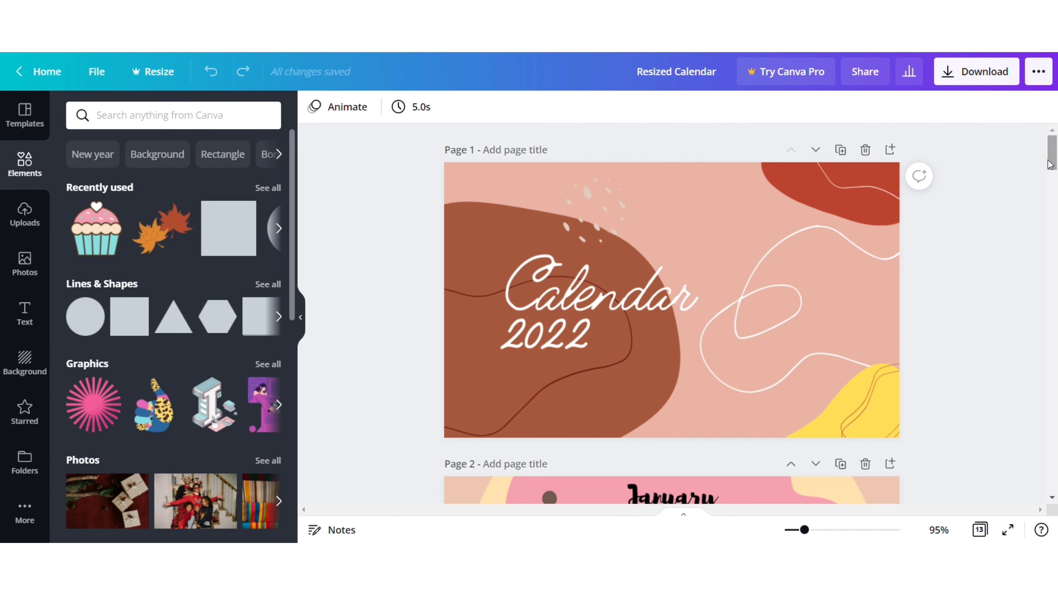
{"action": "left_click_drag", "start_coordinate": [1050, 164], "coordinate": [1055, 487]}
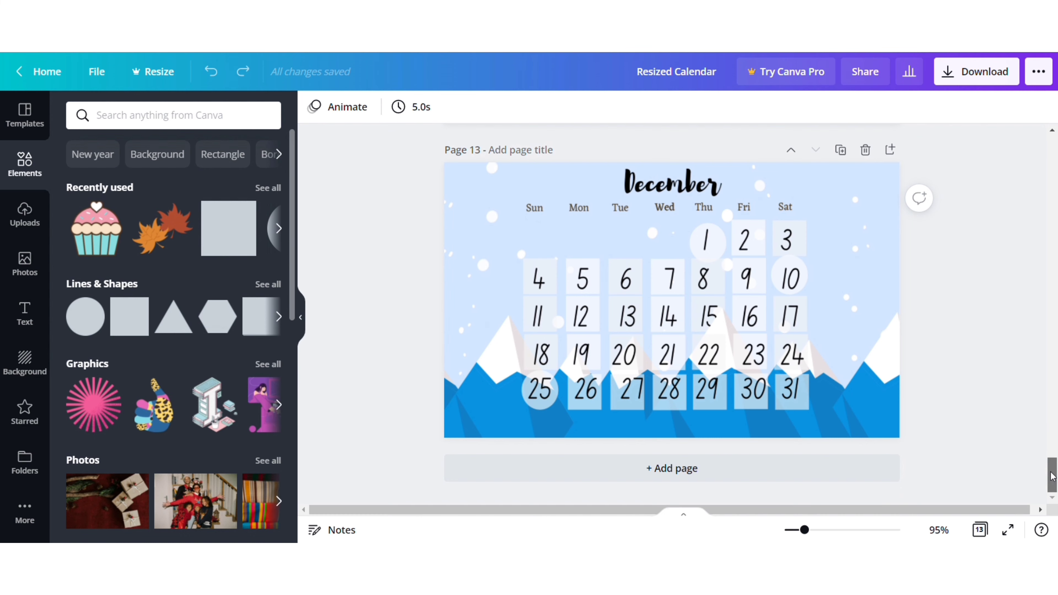
{"action": "left_click_drag", "start_coordinate": [1051, 476], "coordinate": [1057, 100]}
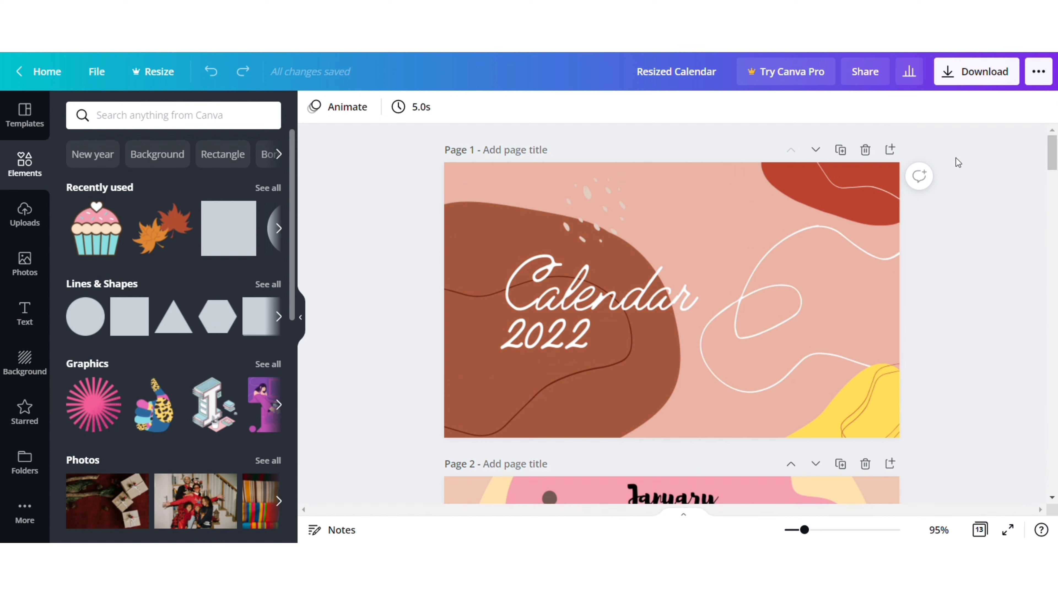
- Download the Resized Calendar as PNG with All pages (13) selected
{"action": "left_click", "coordinate": [976, 72]}
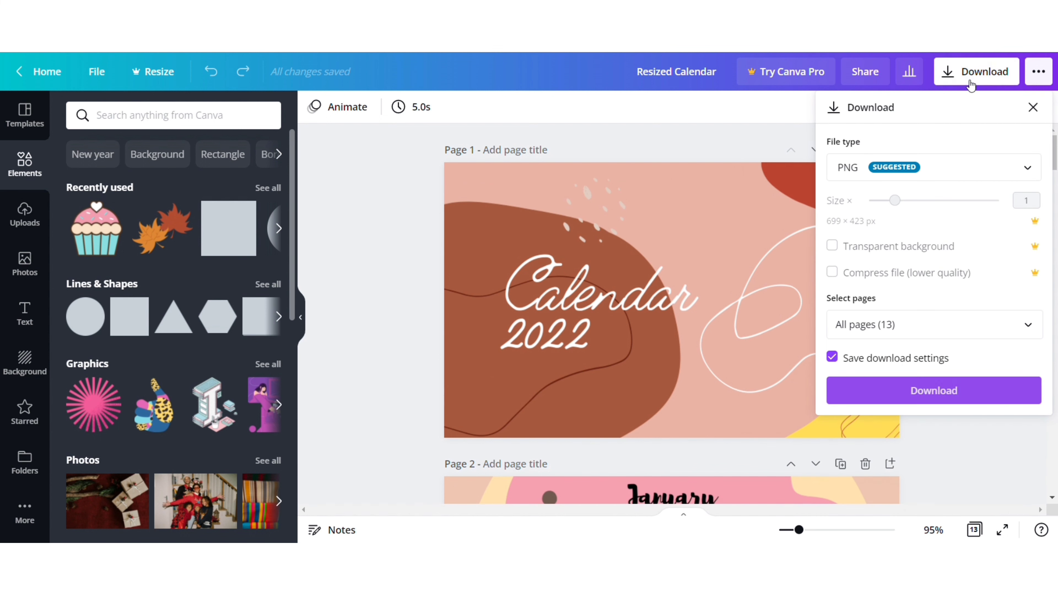
{"action": "left_click", "coordinate": [914, 392]}
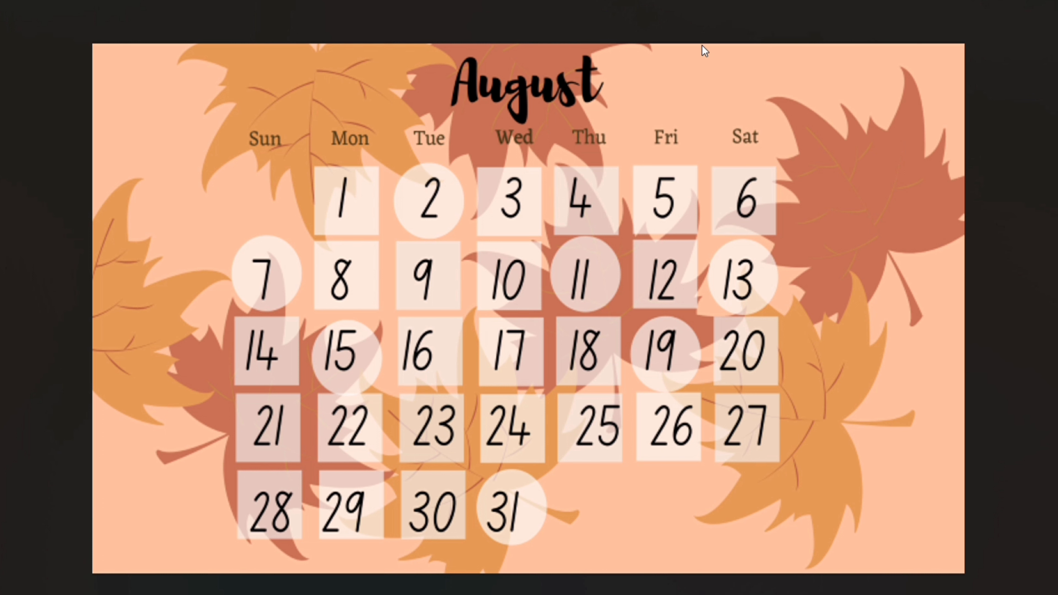
- Resize the August image to custom dimensions with width 653, aspect ratio unlocked, and save a resized copy
{"action": "mouse_move", "coordinate": [738, 25]}
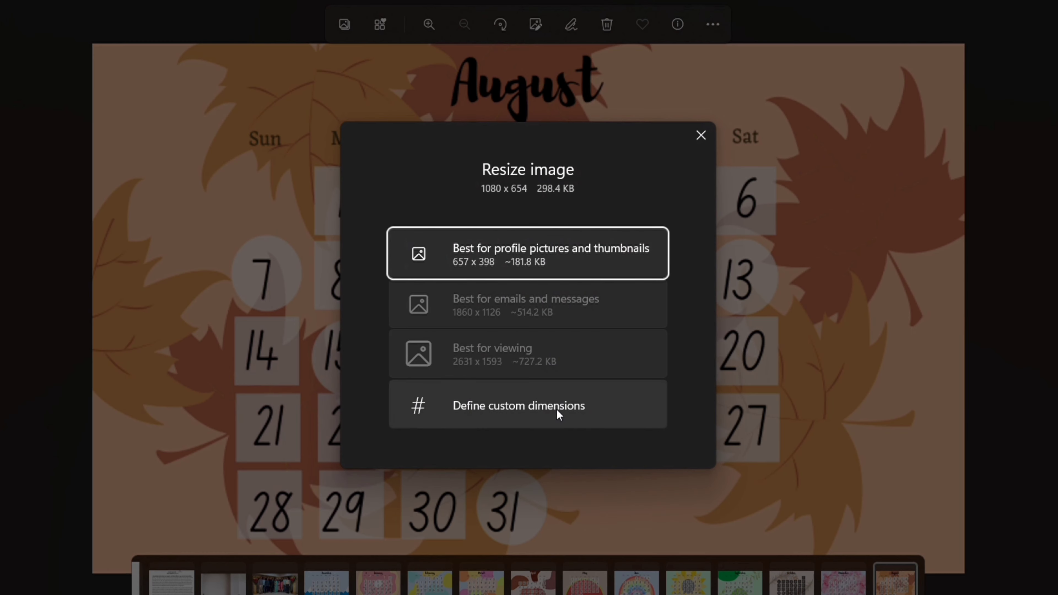
{"action": "left_click", "coordinate": [556, 410]}
{"action": "left_click", "coordinate": [486, 300]}
{"action": "left_click", "coordinate": [492, 271]}
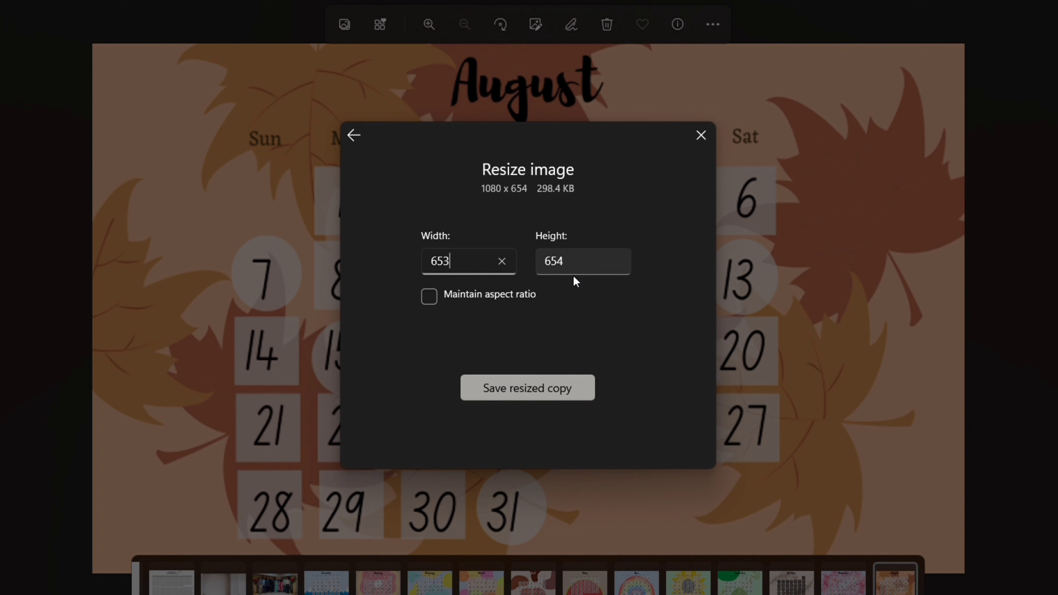
{"action": "left_click", "coordinate": [582, 269]}
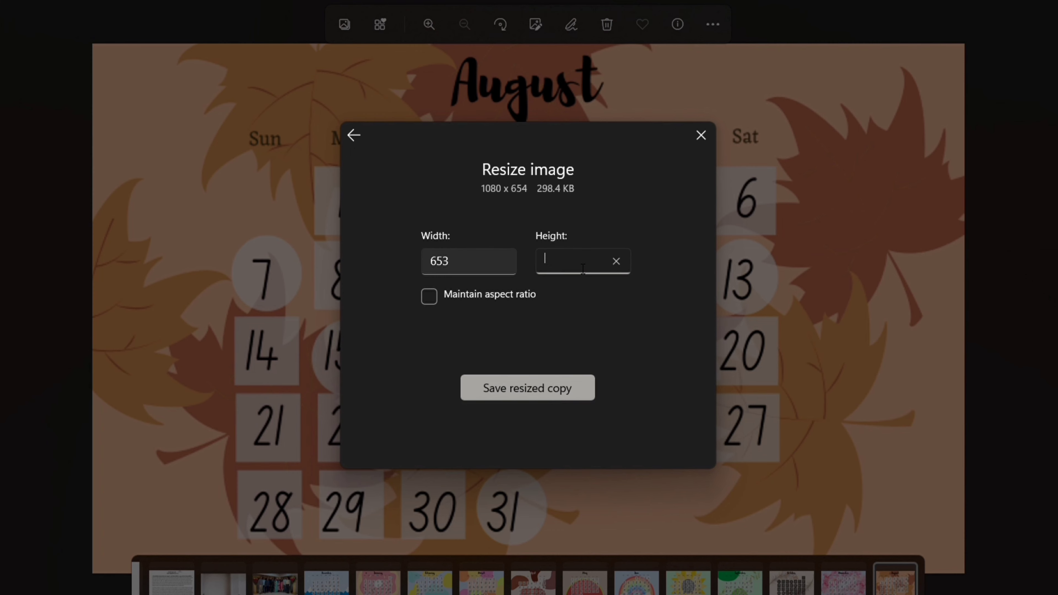
{"action": "left_click", "coordinate": [559, 385]}
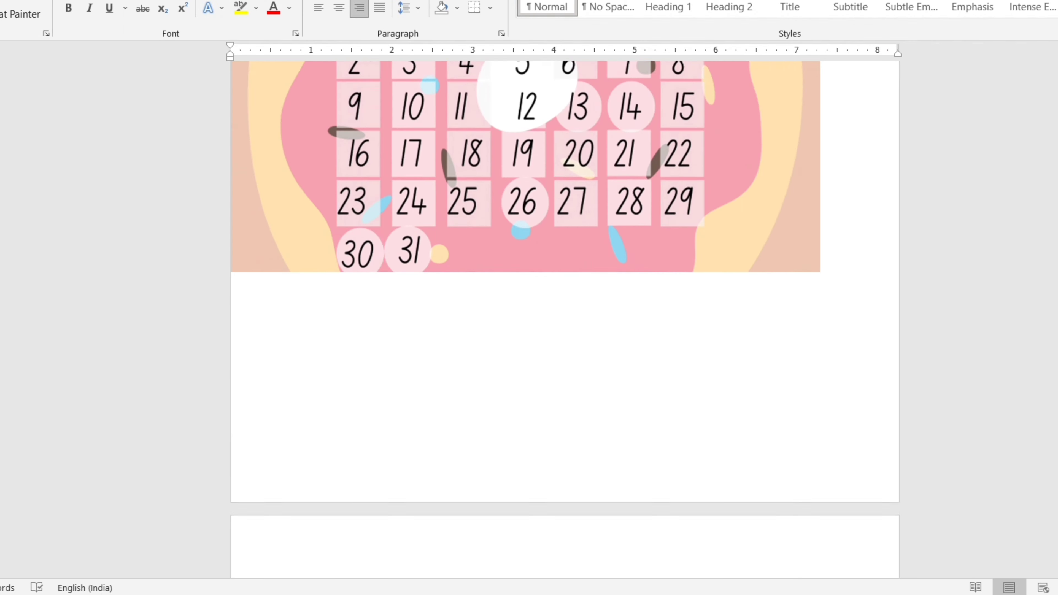
{"action": "scroll", "coordinate": [565, 317], "scroll_direction": "down", "scroll_amount": 20}
{"action": "scroll", "coordinate": [565, 316], "scroll_direction": "down", "scroll_amount": 20}
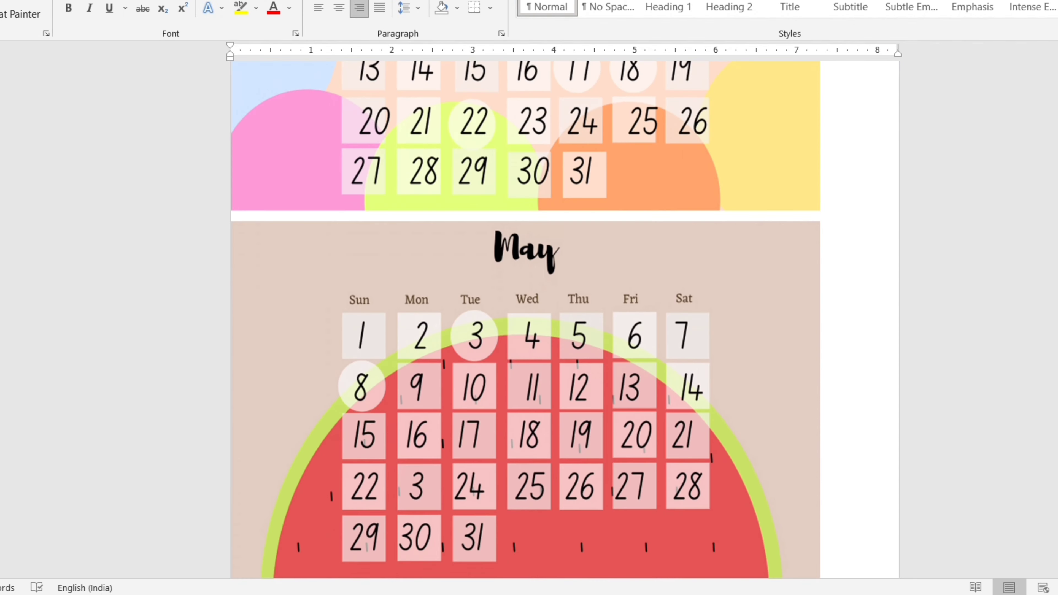
{"action": "scroll", "coordinate": [564, 317], "scroll_direction": "down", "scroll_amount": 20}
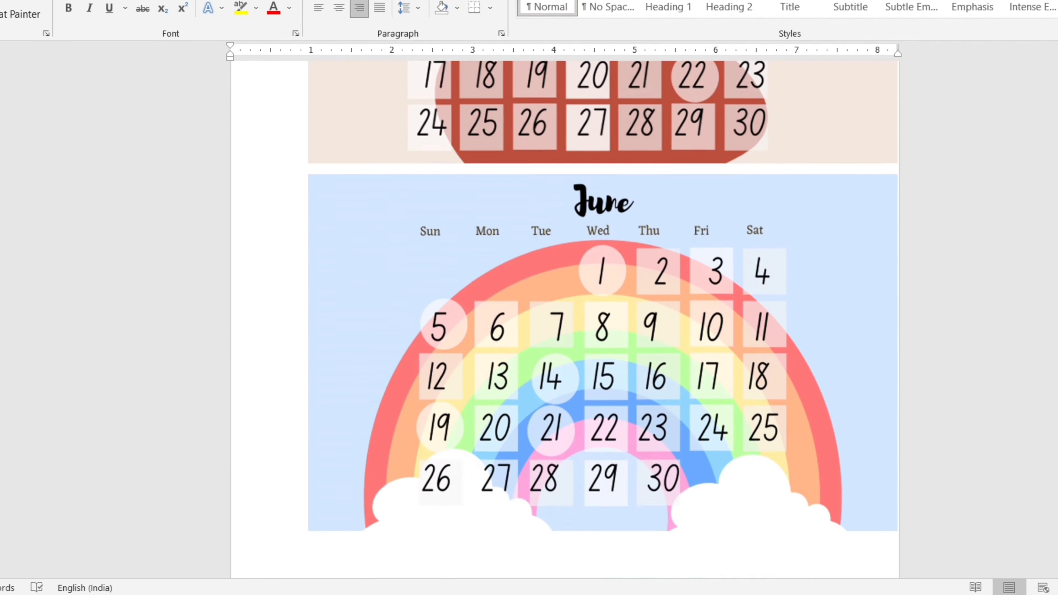
{"action": "scroll", "coordinate": [564, 316], "scroll_direction": "down", "scroll_amount": 20}
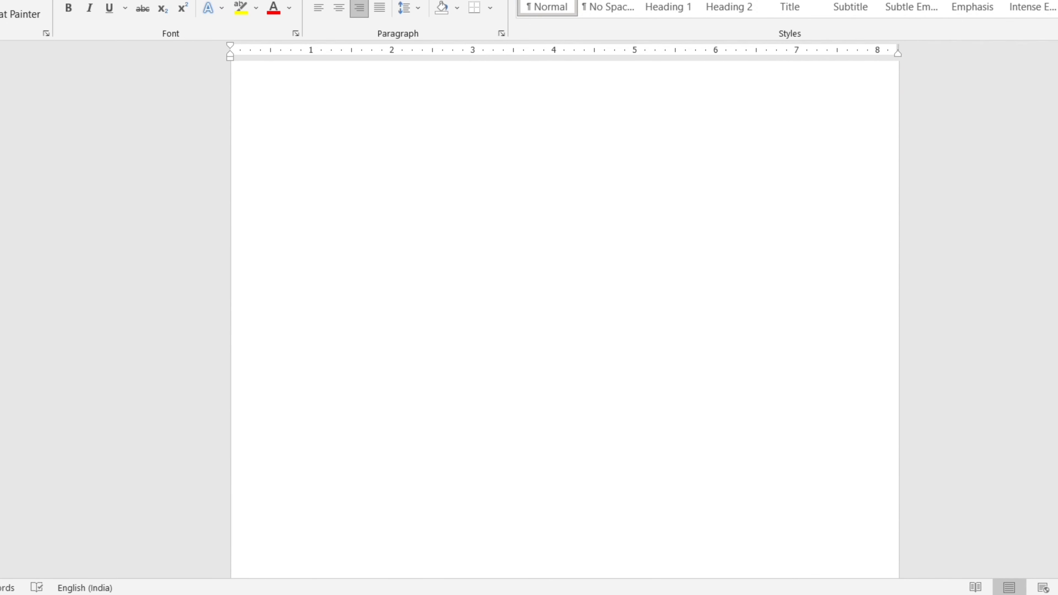